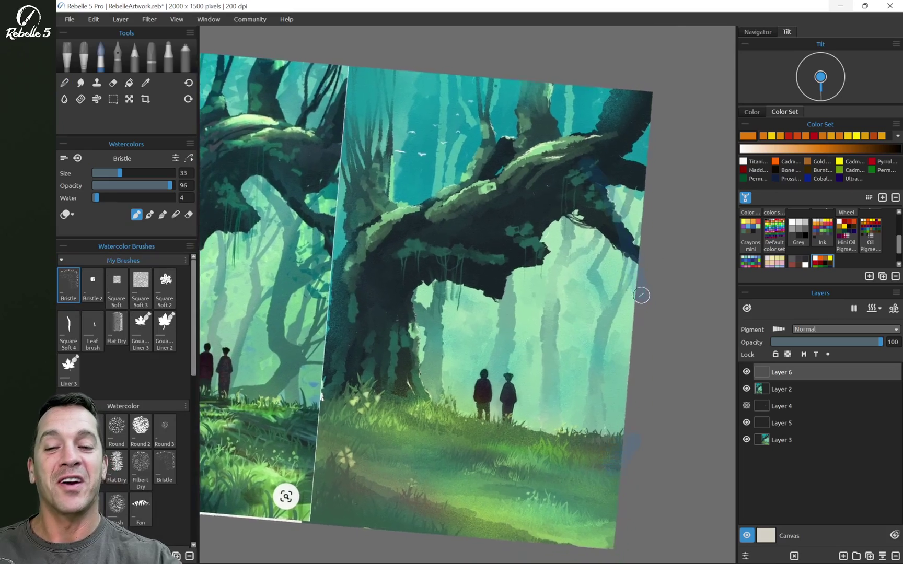
key("n")
key("b")
key("n")
key("b")
left_click_drag(575, 133, 492, 262)
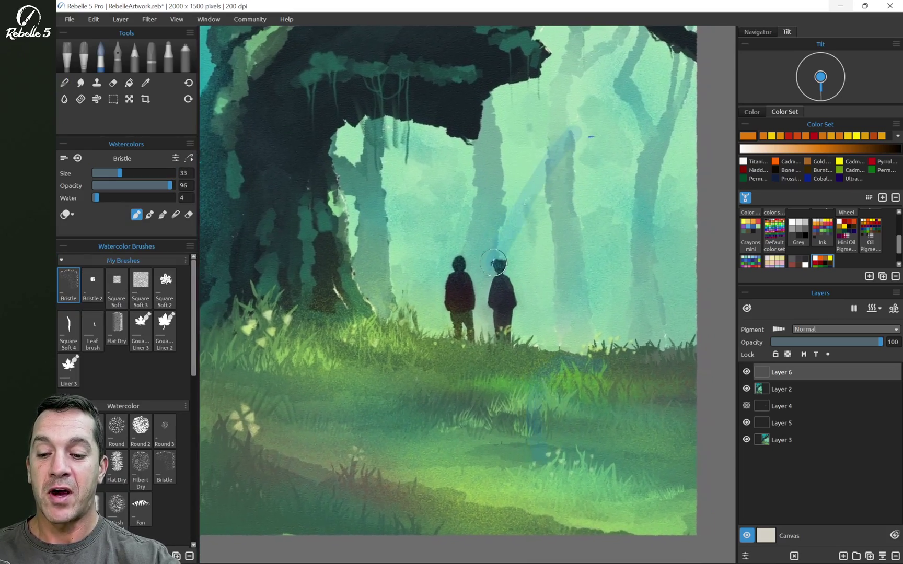
key("ctrl+z")
key("ctrl+z")
scroll(492, 263, "down", 2)
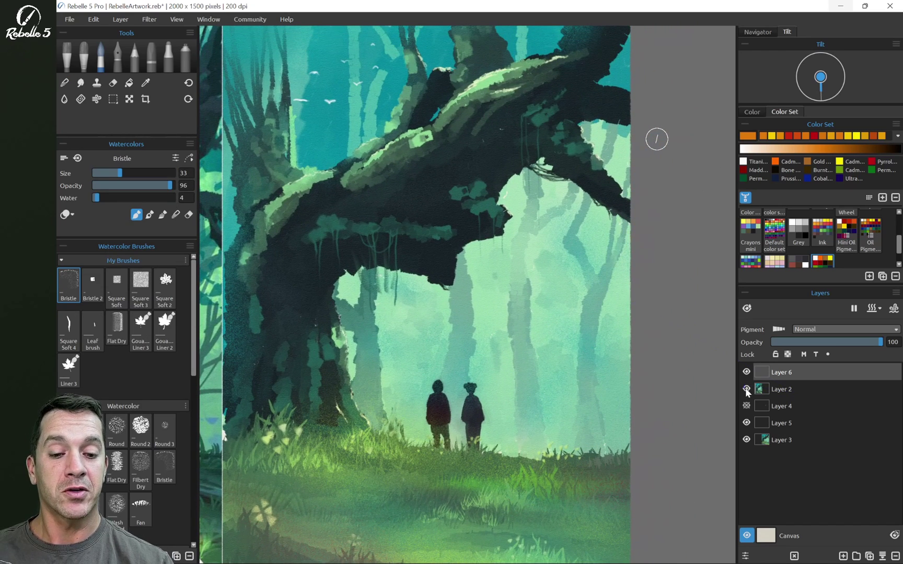
Hide Layer 3 and set up Layer 5 for painting with the Gouache Liner 3 leaf brush
left_click(746, 439)
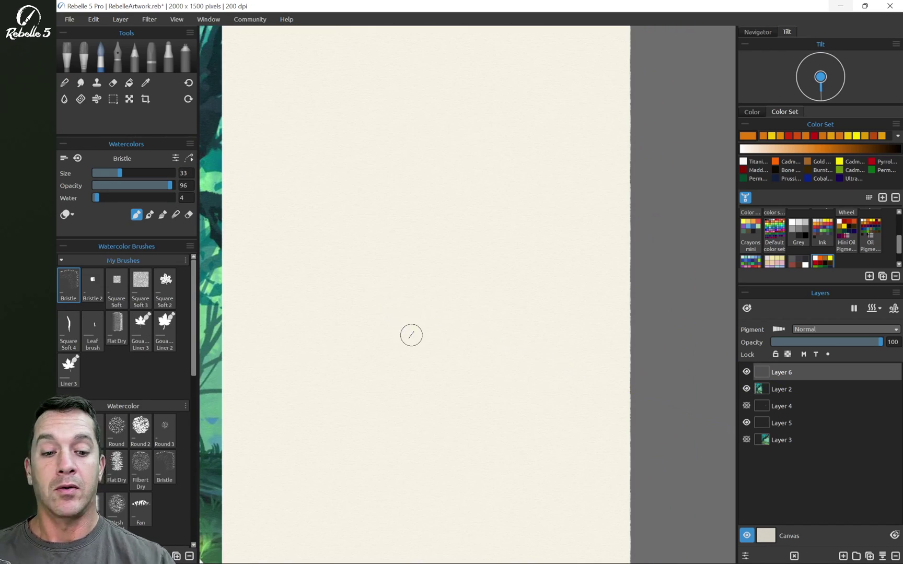
left_click(798, 422)
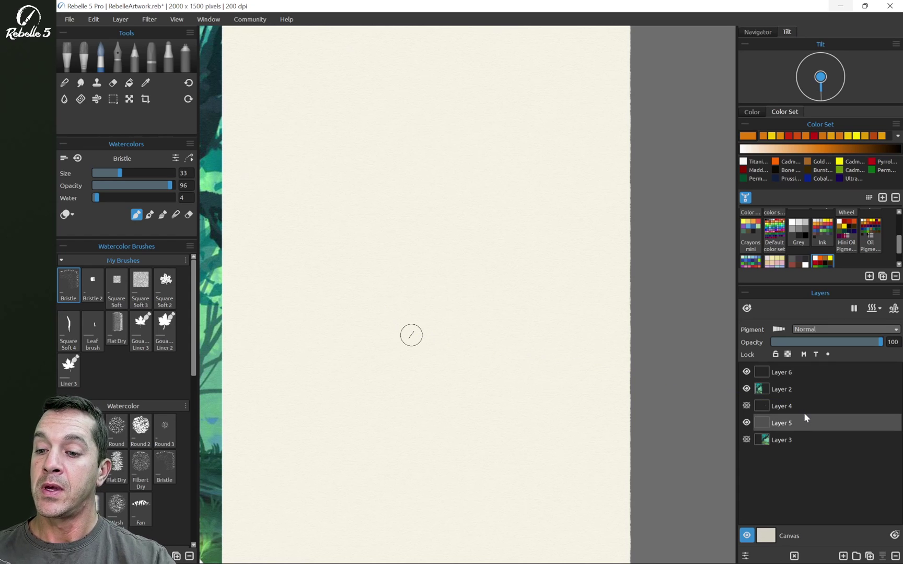
left_click(141, 330)
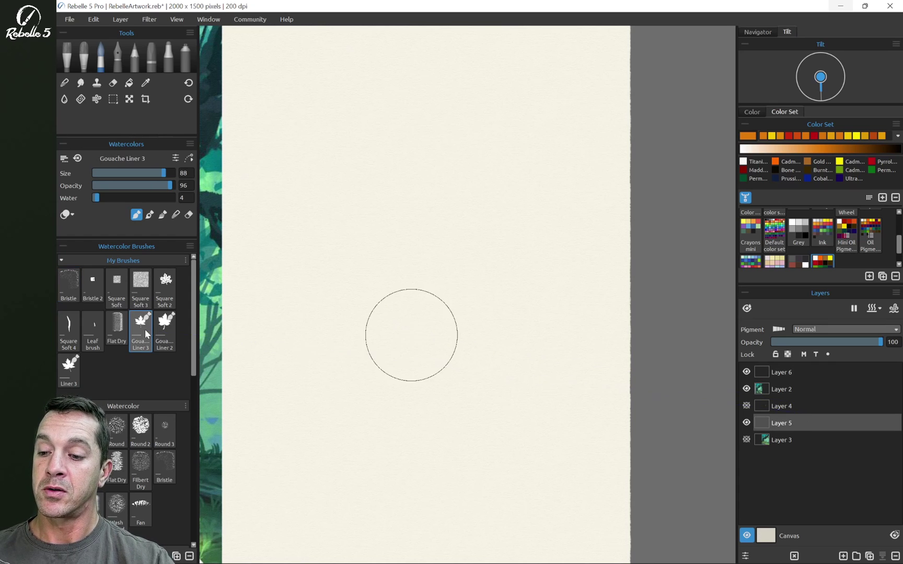
Paint a horizontal cluster of overlapping orange and red maple leaves across the middle of the blank canvas on Layer 5
mouse_move(340, 330)
left_mouse_down()
mouse_move(447, 239)
mouse_move(421, 259)
mouse_move(384, 256)
mouse_move(353, 328)
mouse_move(452, 263)
mouse_move(441, 331)
mouse_move(506, 286)
mouse_move(444, 296)
mouse_move(445, 262)
mouse_move(517, 269)
mouse_move(455, 308)
mouse_move(506, 285)
mouse_move(646, 188)
mouse_move(517, 313)
mouse_move(538, 254)
mouse_move(555, 259)
mouse_move(506, 317)
left_mouse_up()
left_click(796, 136)
left_click(771, 137)
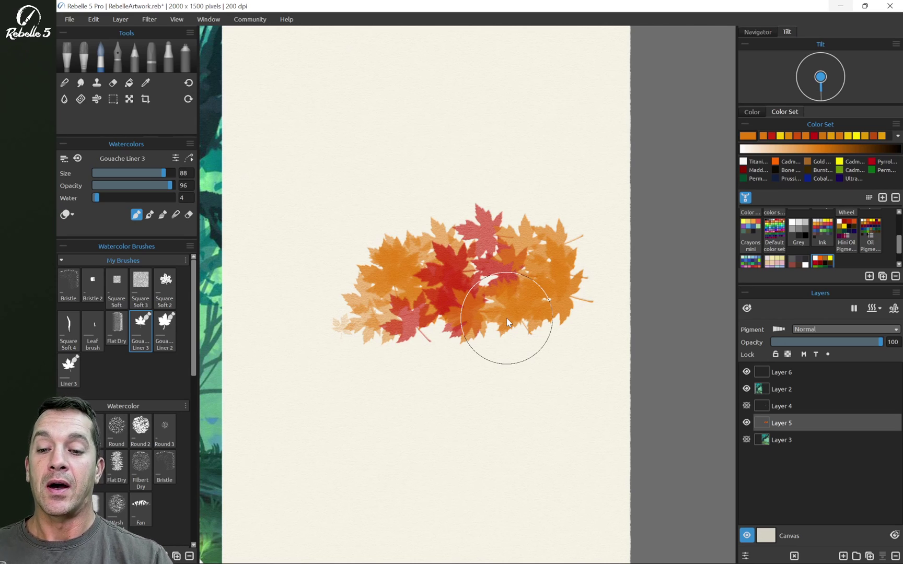
Add golden-yellow maple leaves over the left end of the painted leaf cluster and just above it
left_click(778, 136)
left_click(766, 135)
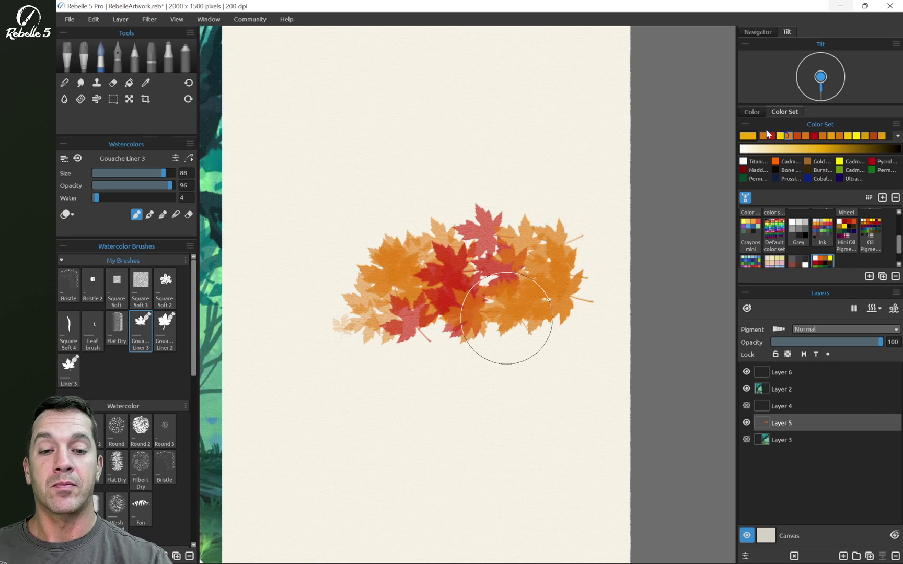
left_click_drag(402, 269, 388, 303)
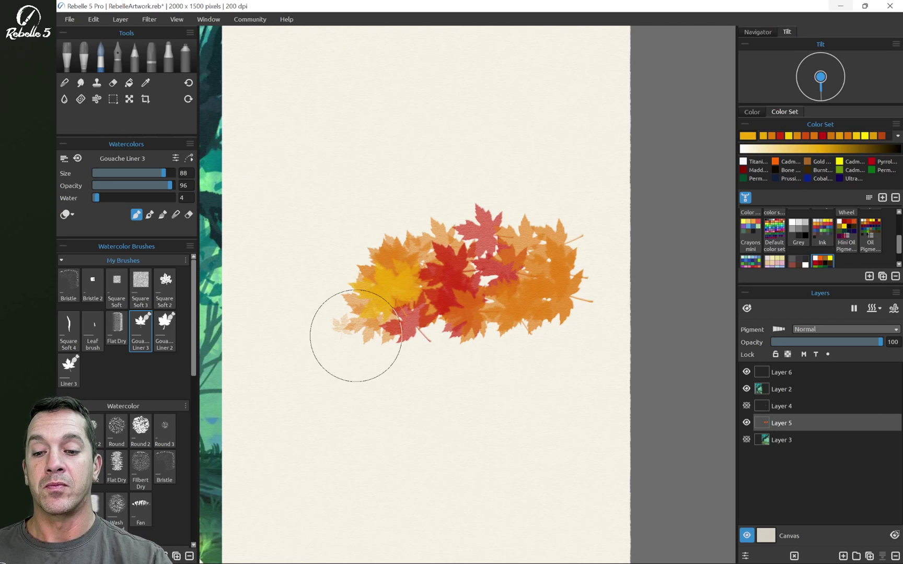
mouse_move(380, 214)
left_mouse_down()
mouse_move(437, 248)
mouse_move(376, 248)
mouse_move(347, 260)
left_mouse_up()
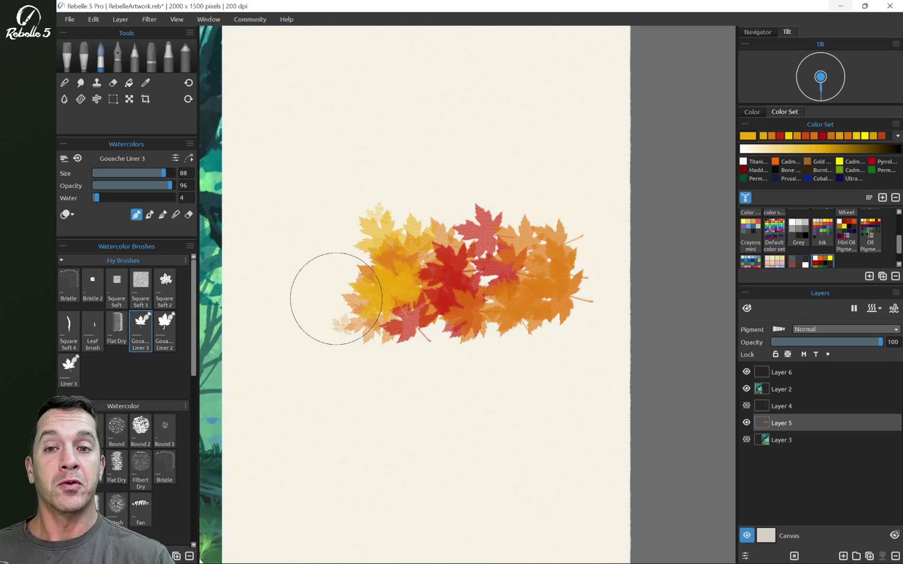
Paste the copied orange maple leaf image and scale it down to about 640 × 666 px in the blank canvas area
key("alt+Tab")
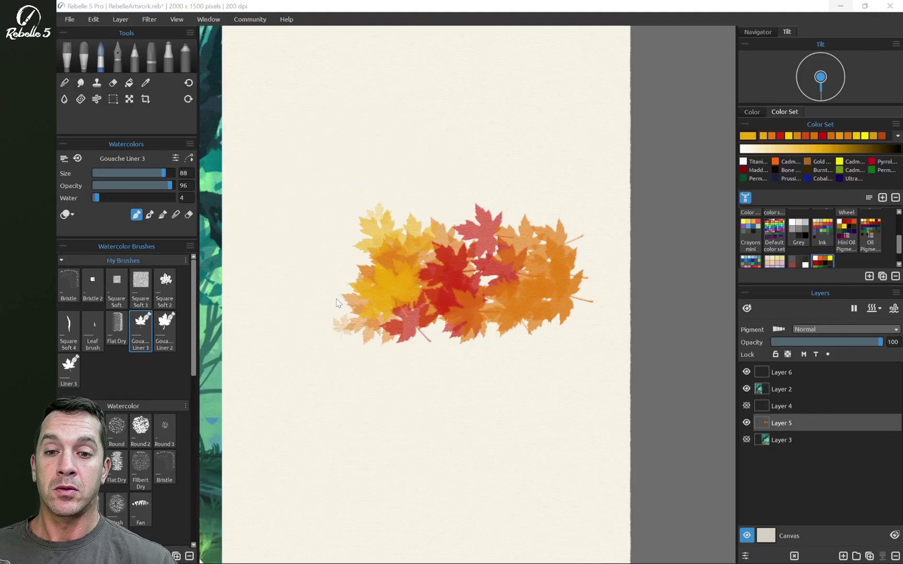
key("alt+Tab")
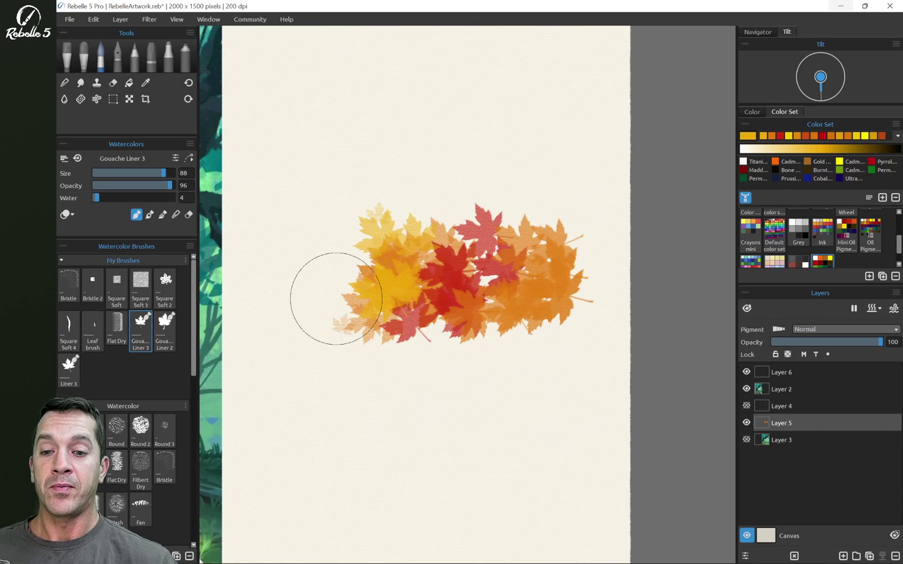
right_click(337, 145)
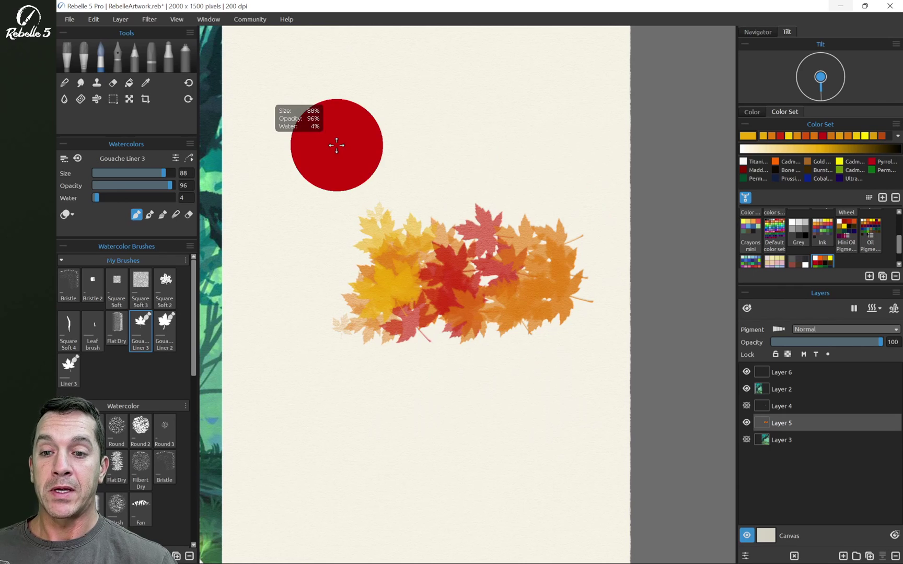
key("ctrl+v")
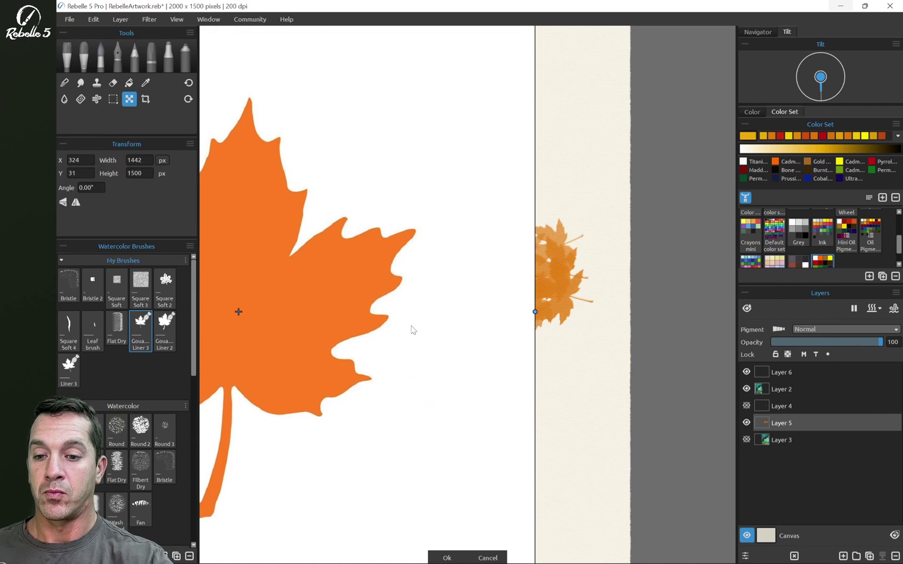
left_click_drag(429, 187, 515, 238)
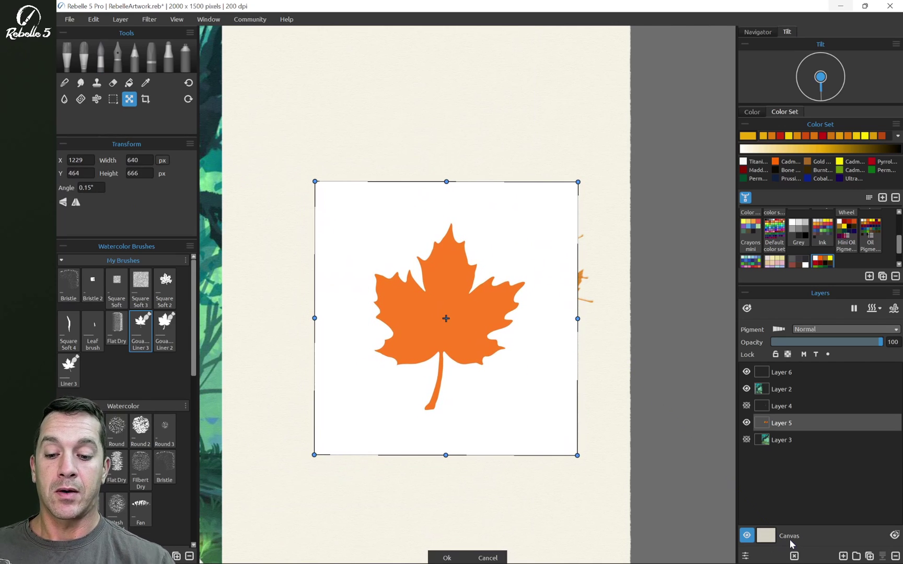
left_click(445, 557)
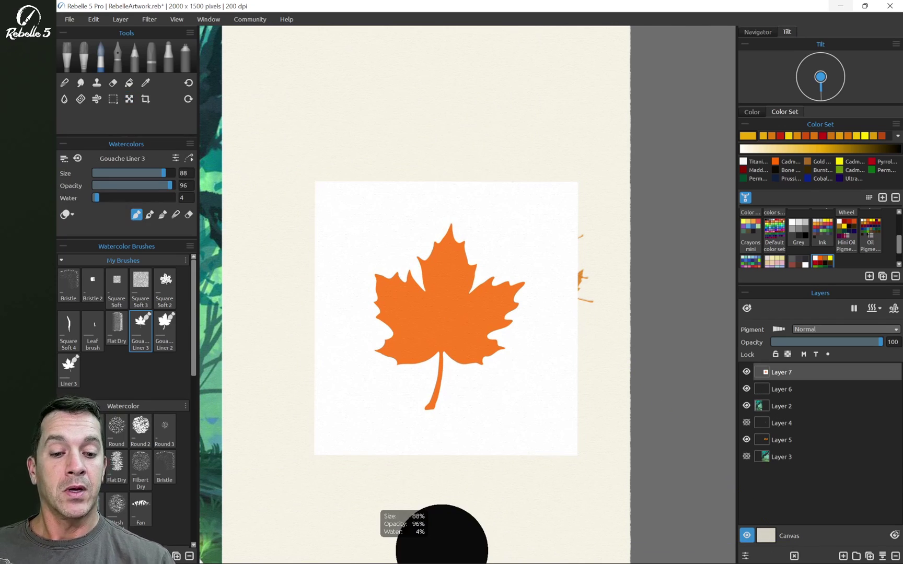
Clear all painted leaves from Layer 5
left_click(805, 440)
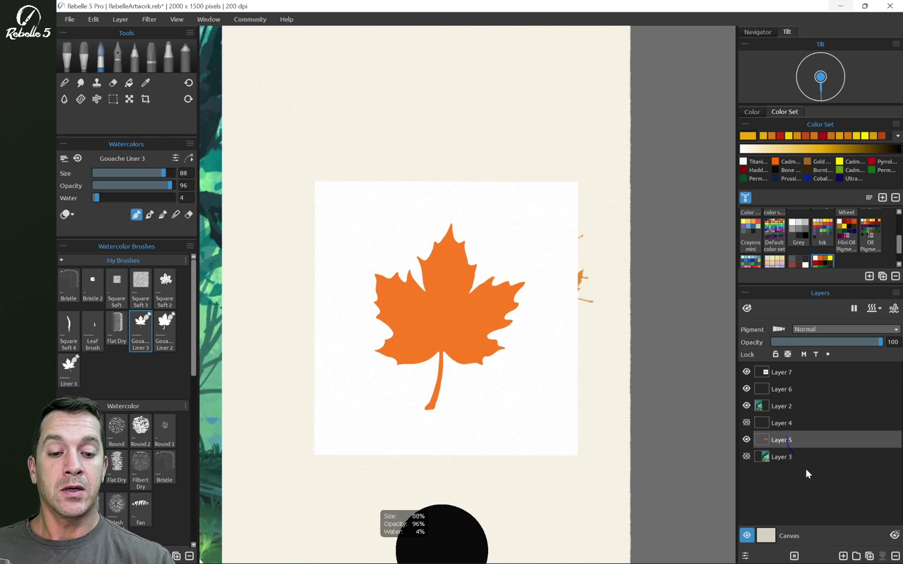
left_click(794, 554)
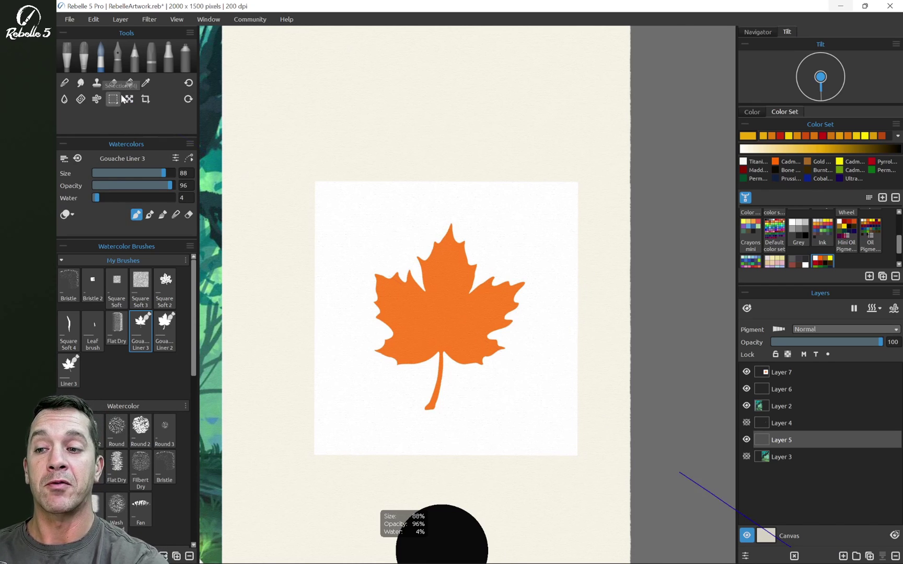
Select the white background around the leaf on Layer 7 with the Magic Wand and delete it
left_click(113, 99)
left_click(116, 159)
left_click(525, 227)
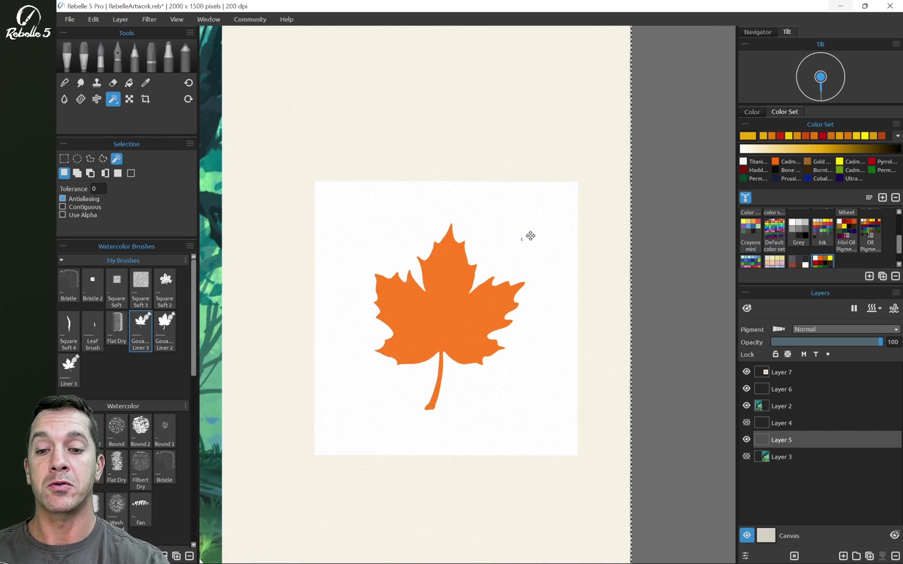
left_click(808, 371)
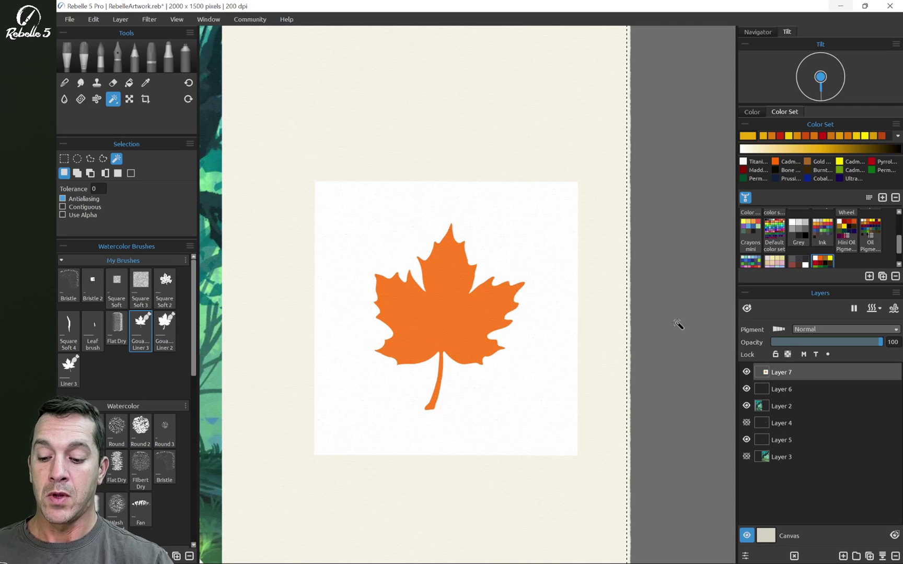
key("ctrl+d")
left_click(531, 332)
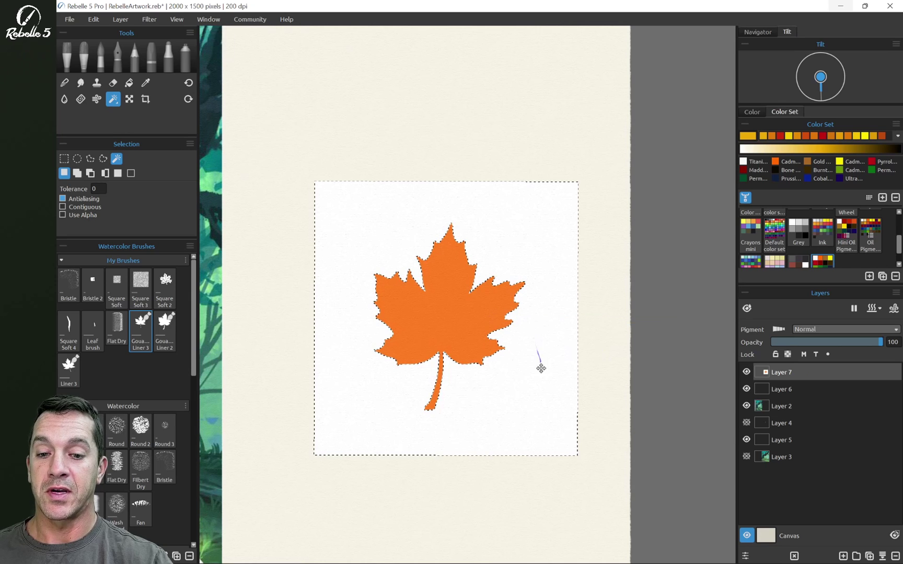
key("Delete")
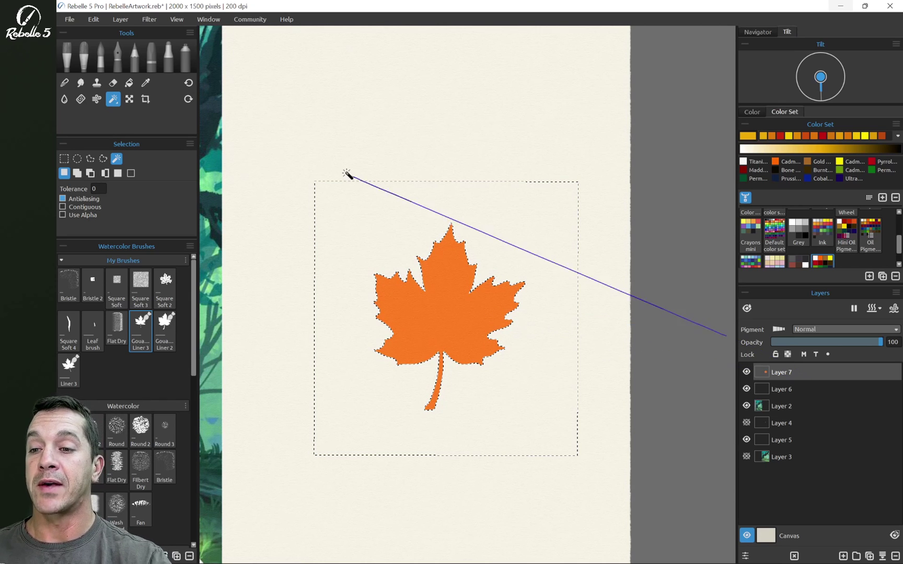
Replace the current selection with a rectangular one enclosing the whole orange leaf with a margin around it
left_click(64, 158)
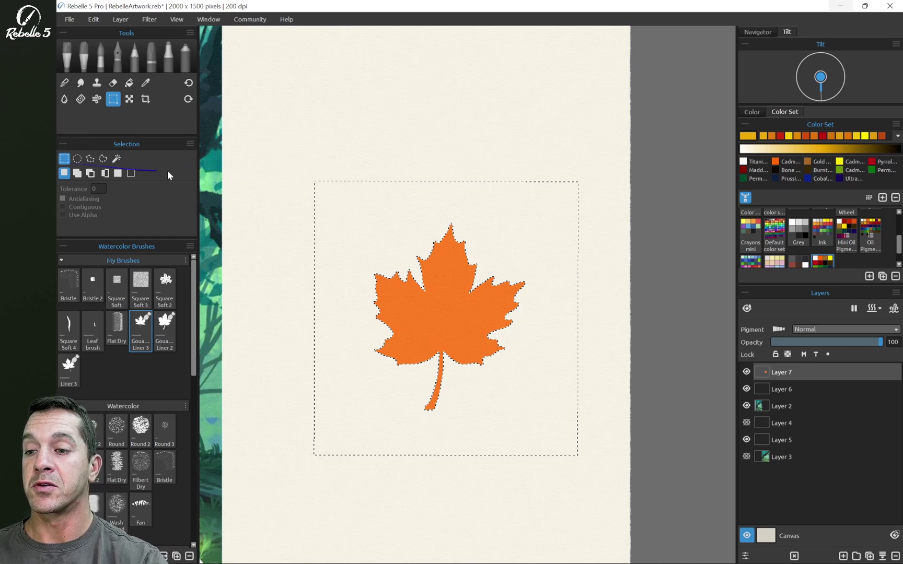
left_click_drag(366, 253, 369, 253)
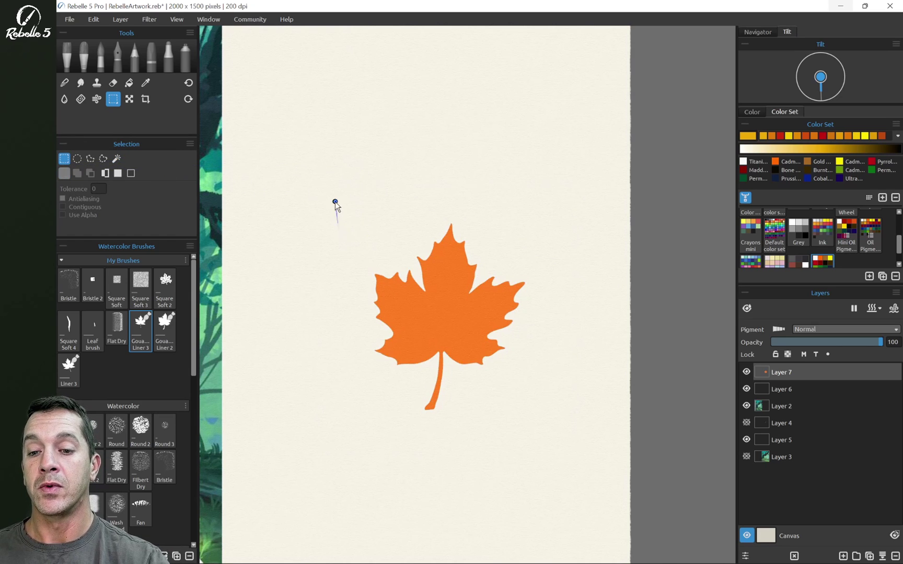
left_click_drag(335, 201, 555, 431)
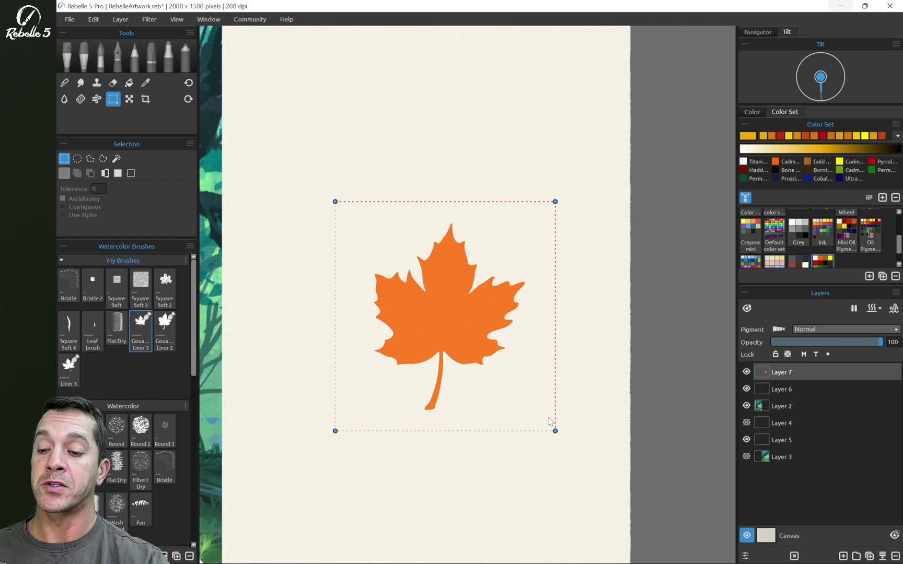
Copy the Gouache Liner brush preset from the Gouache group and paste it into the My Brushes group
left_click_drag(195, 342, 195, 429)
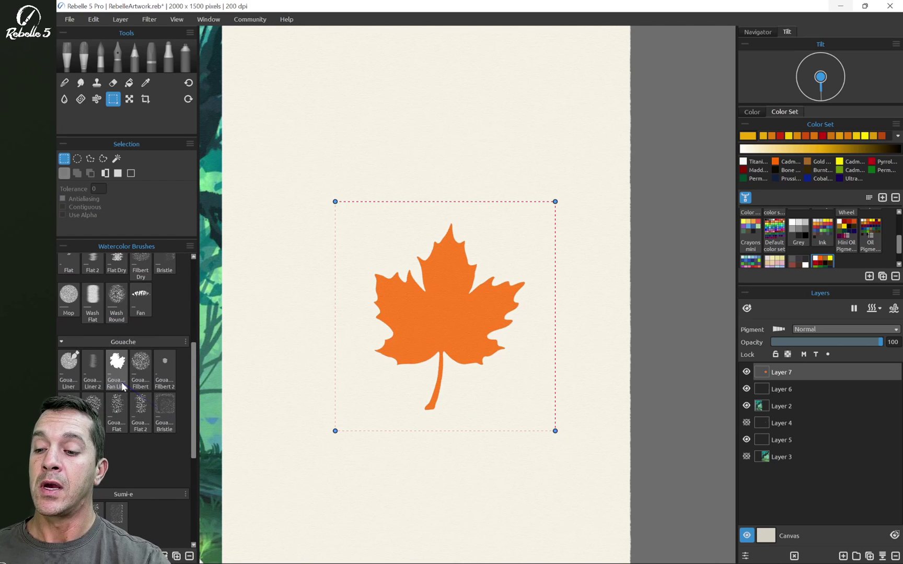
left_click(65, 371)
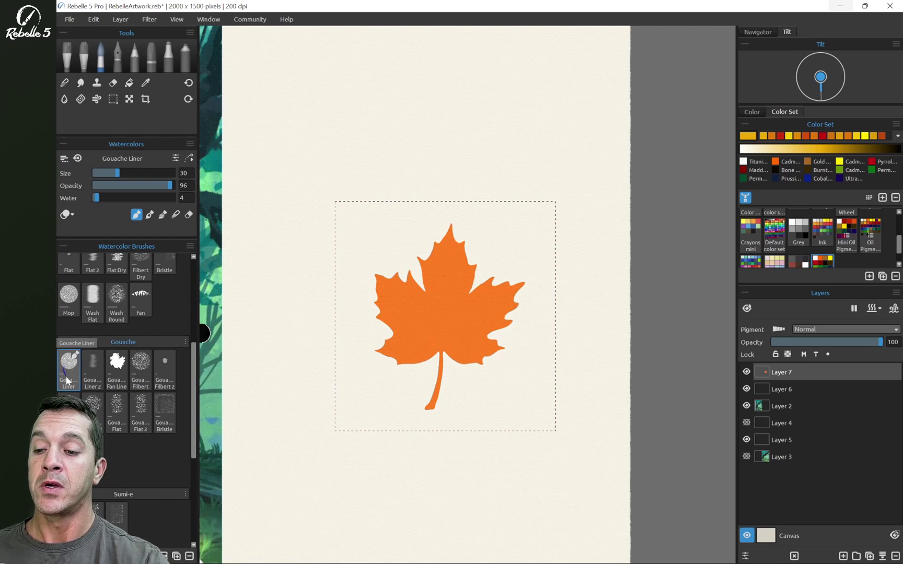
left_click(189, 246)
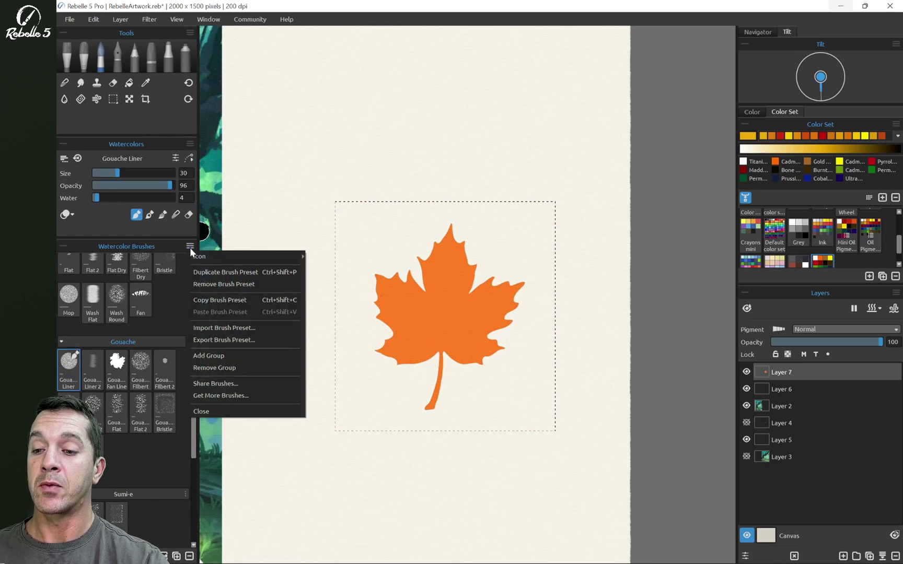
left_click(238, 301)
left_click_drag(194, 372, 191, 271)
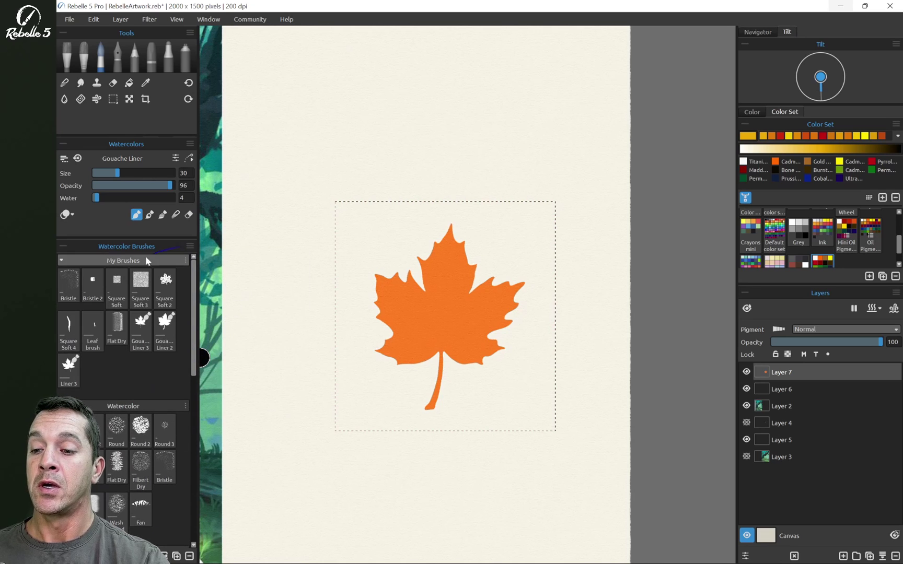
left_click(190, 246)
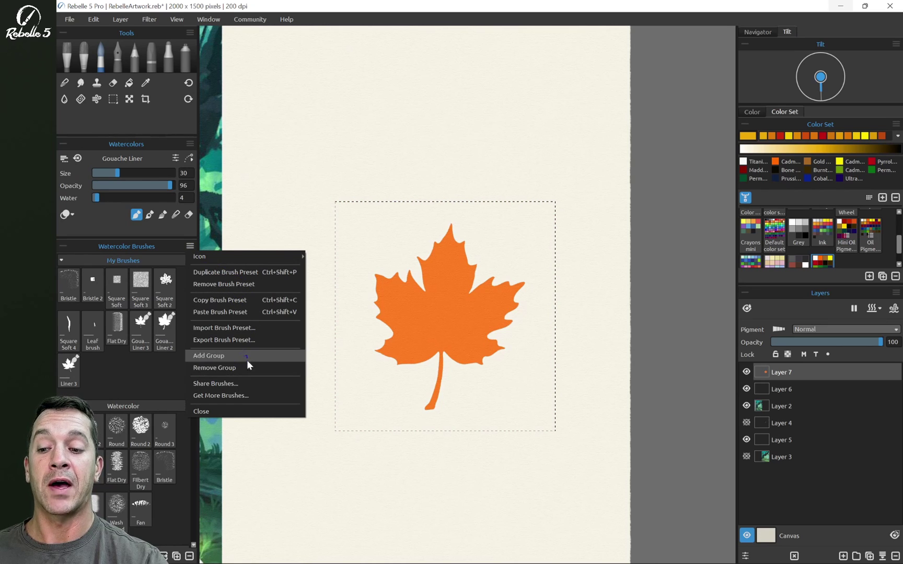
left_click(242, 311)
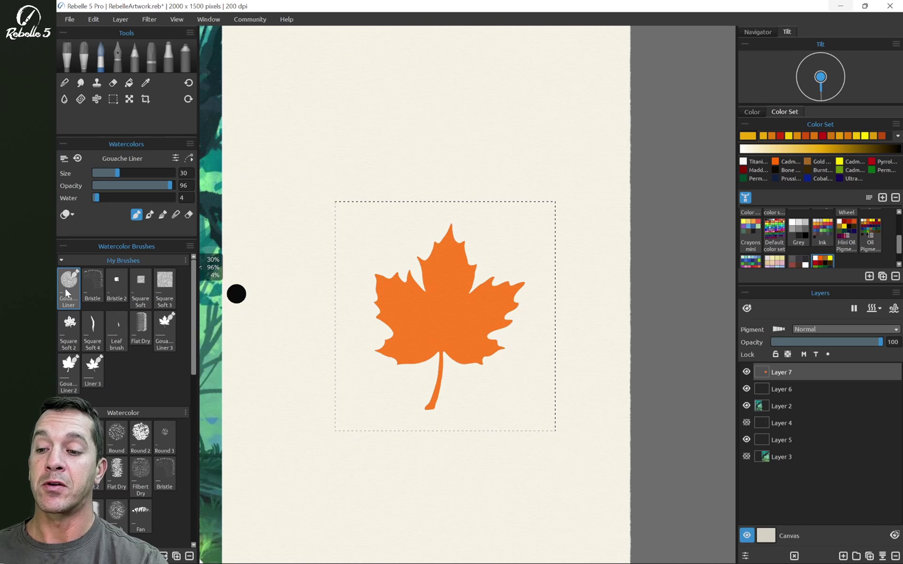
Import the selected leaf into the Image Library and use it as the copied Gouache Liner brush's shape in the Brush Creator
left_click(175, 158)
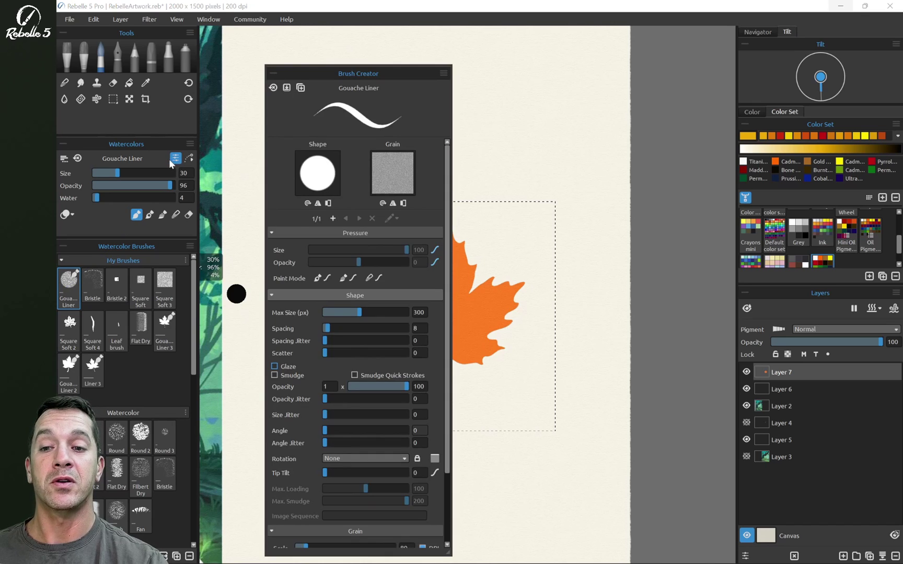
left_click(314, 190)
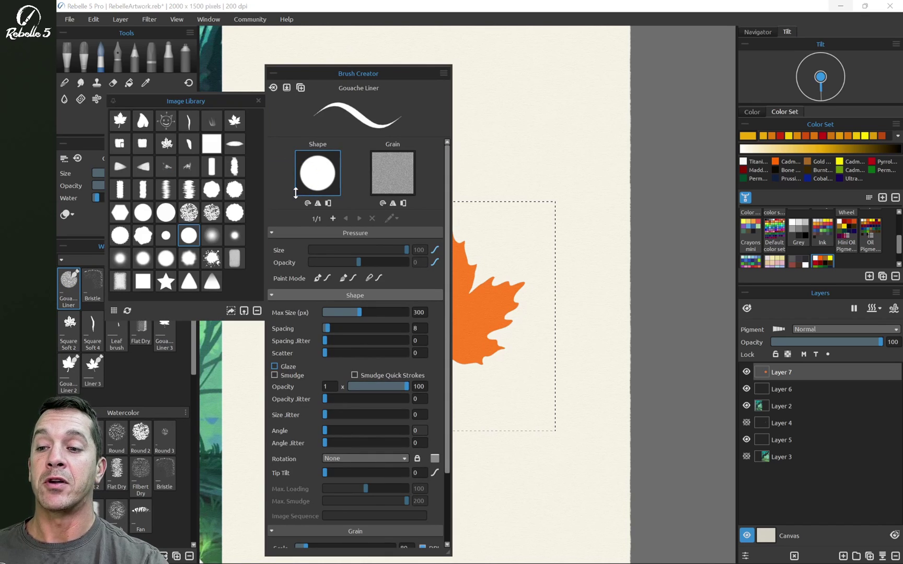
left_click(230, 310)
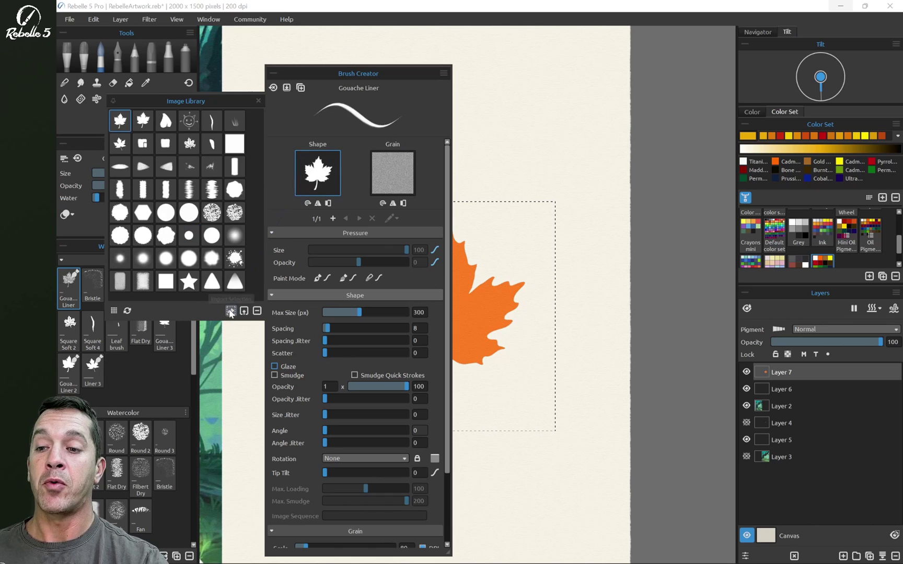
left_click(143, 119)
left_click(257, 311)
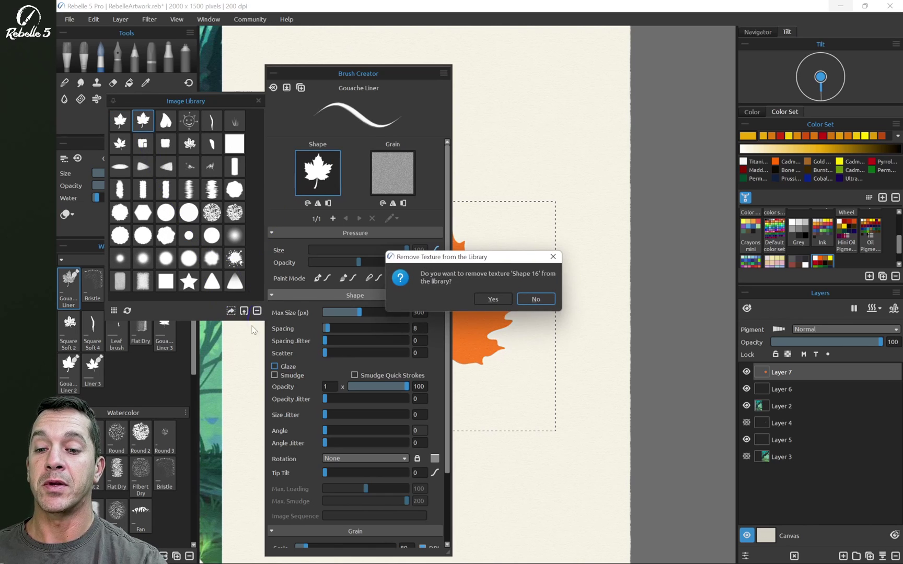
left_click(536, 299)
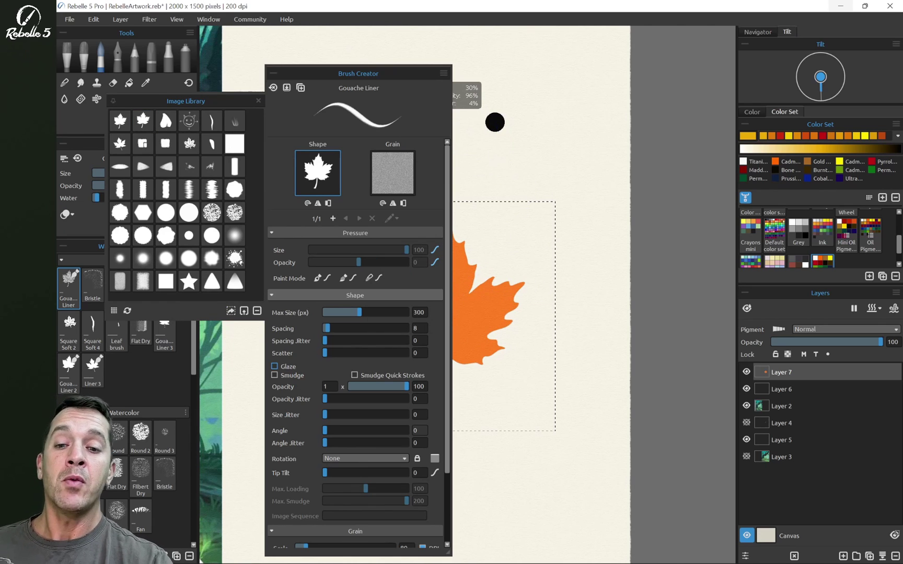
Clear the selection around the leaf and try the brush with one long winding stroke beside it, undoing that stroke
left_click_drag(406, 69, 380, 70)
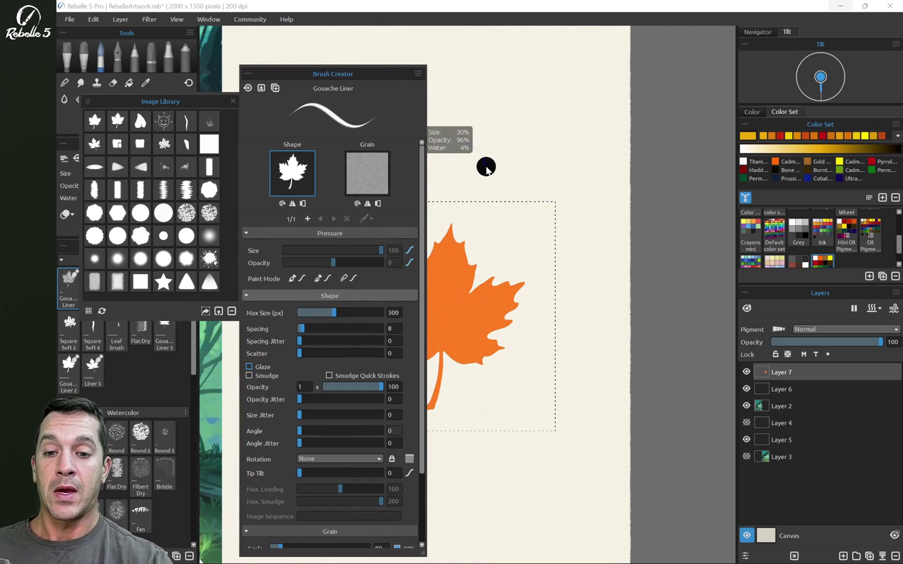
key("ctrl+d")
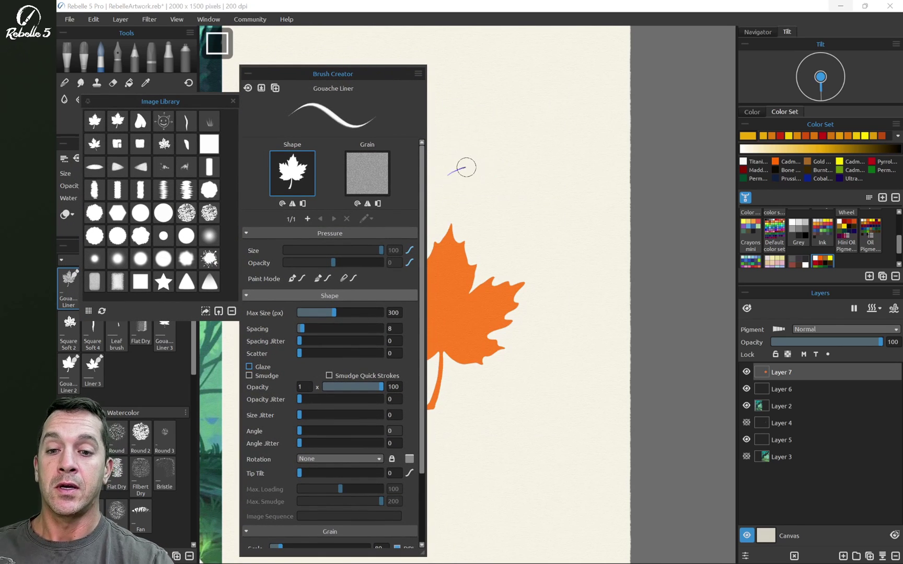
mouse_move(453, 171)
left_mouse_down()
mouse_move(570, 171)
mouse_move(474, 205)
mouse_move(528, 264)
mouse_move(562, 381)
mouse_move(545, 502)
left_mouse_up()
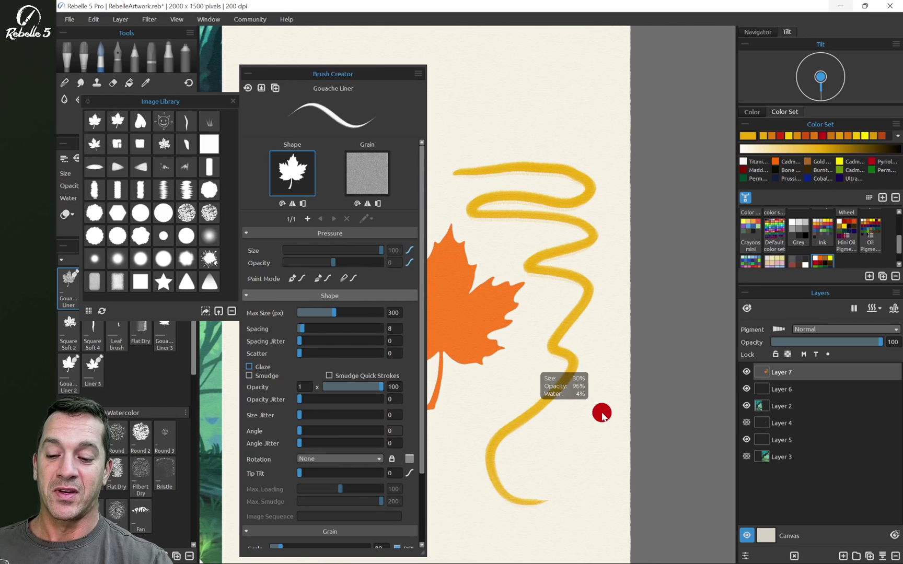
key("ctrl+z")
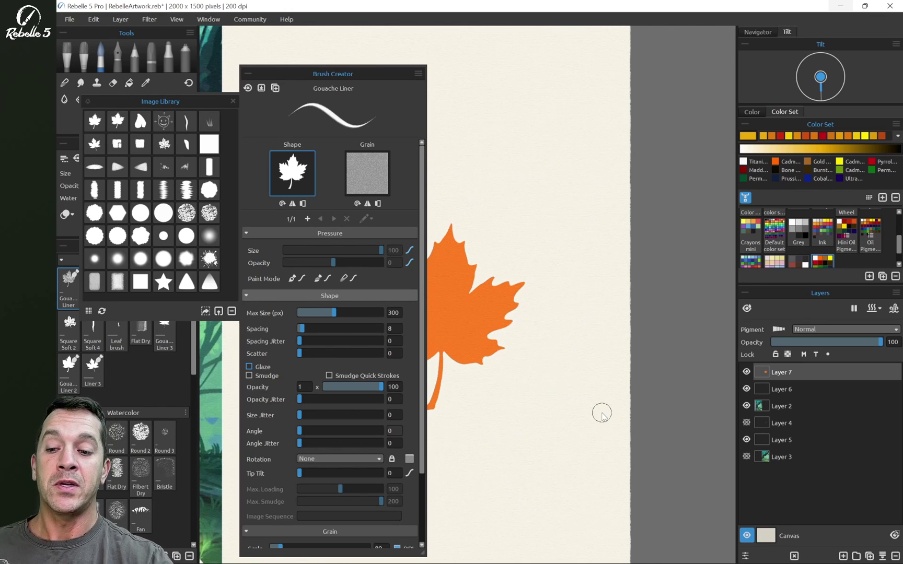
Set the brush Spacing to 100 and paint two rows of test leaves, one small and one at brush size 75
left_click_drag(301, 329, 336, 335)
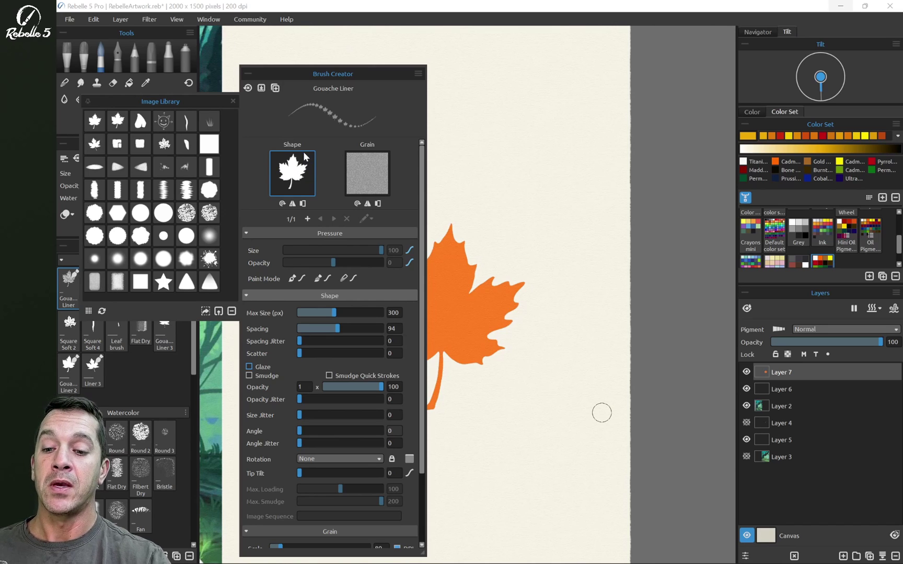
left_click_drag(395, 328, 399, 311)
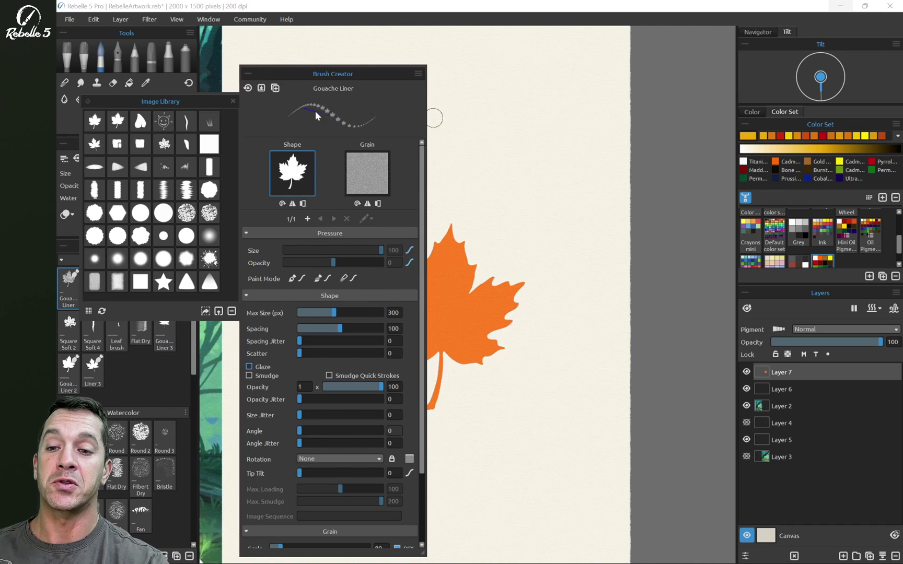
left_click_drag(449, 140, 672, 149)
left_click_drag(526, 231, 563, 233, "ctrl")
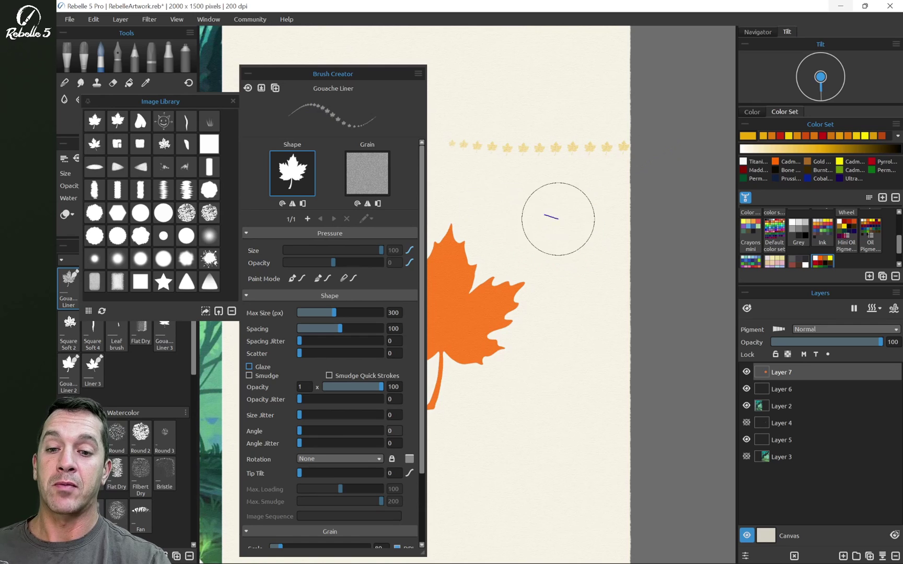
mouse_move(458, 200)
left_mouse_down()
mouse_move(530, 210)
mouse_move(656, 198)
left_mouse_up()
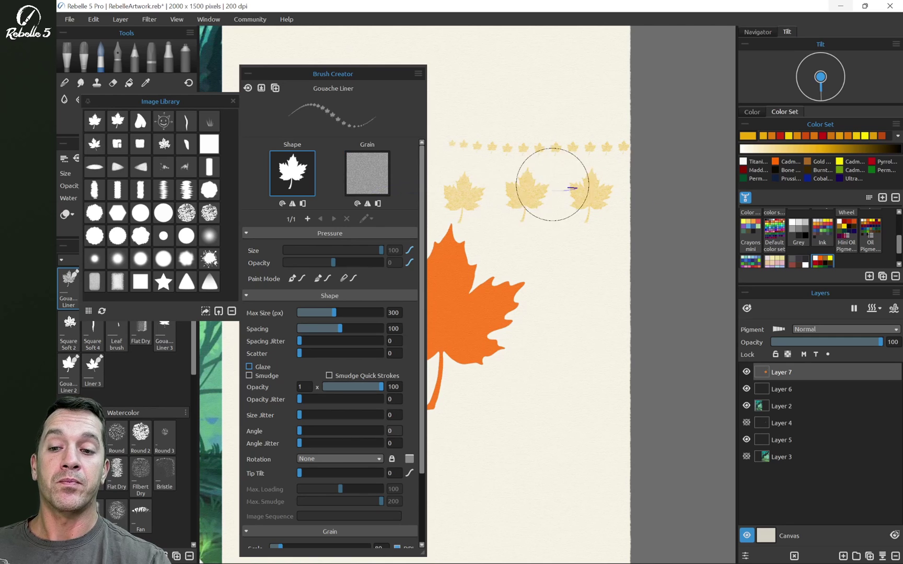
Replace the brush's Grain with the plain white image and paint a row of test leaves near the canvas's upper edge
left_click(370, 177)
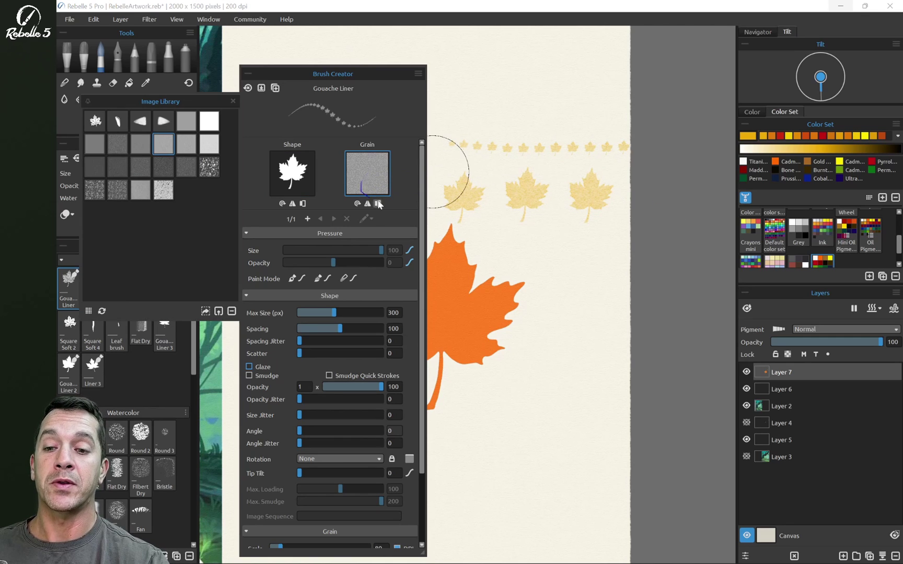
left_click(214, 124)
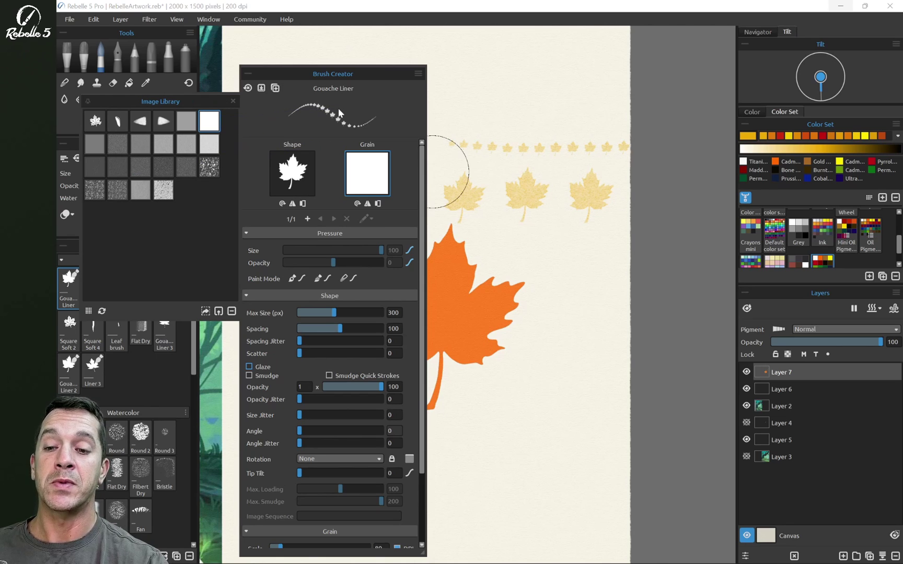
left_click(233, 101)
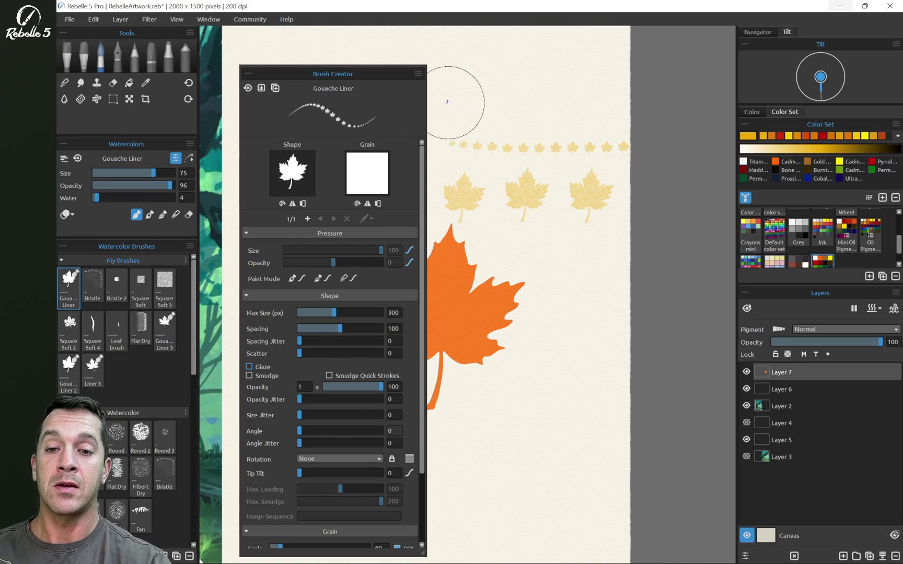
left_click_drag(455, 96, 648, 106)
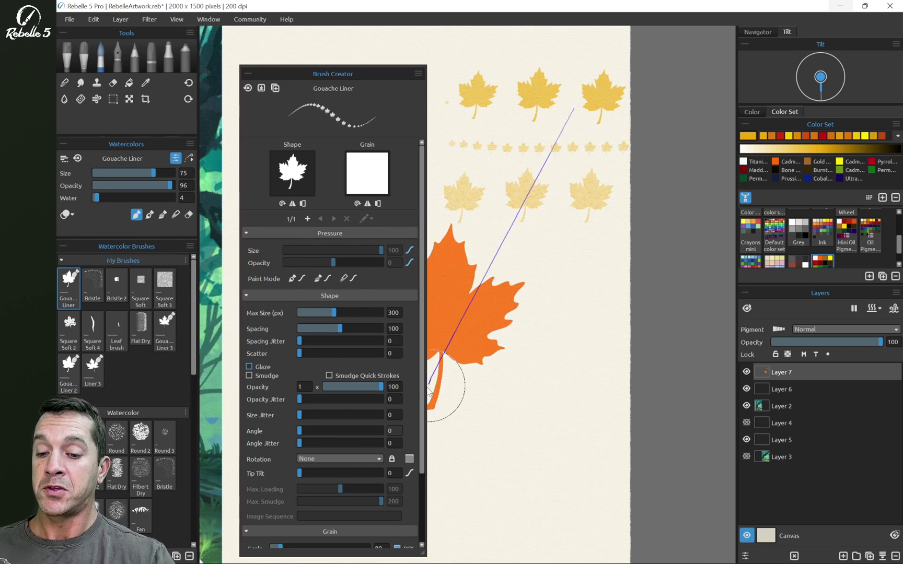
Set the brush Rotation to Pen Tilt and paint differently angled test leaves beside and below the orange leaf
scroll(366, 384, "down", 3)
left_click(367, 383)
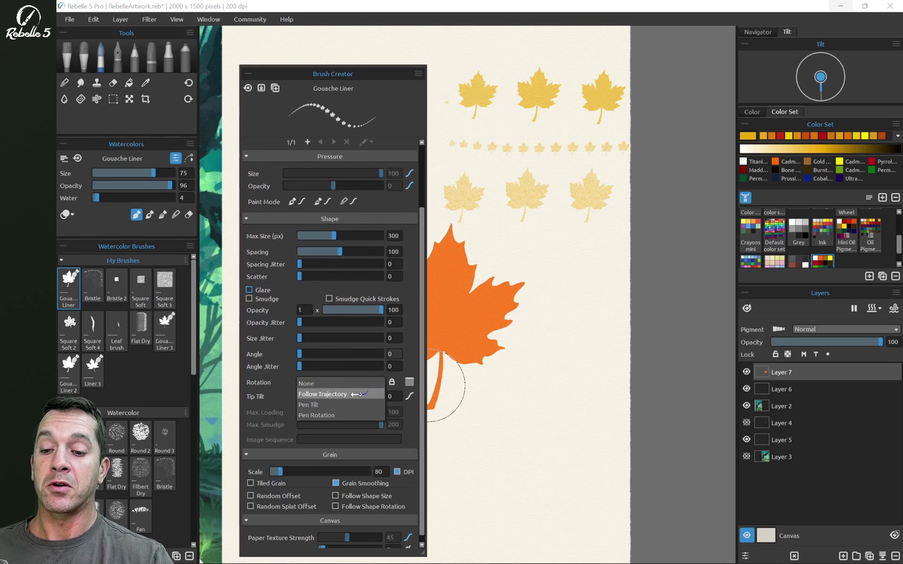
left_click(357, 403)
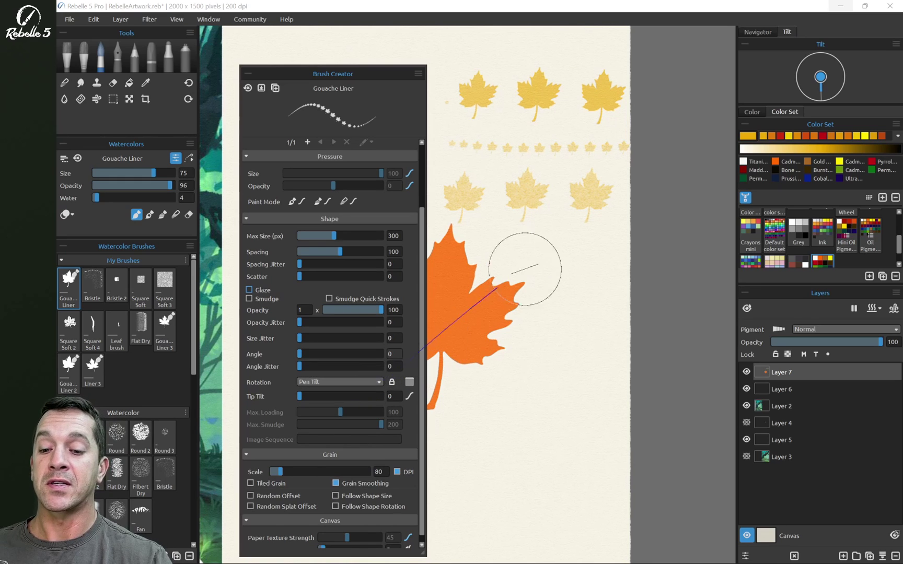
mouse_move(528, 364)
left_mouse_down()
mouse_move(563, 310)
mouse_move(594, 285)
left_mouse_up()
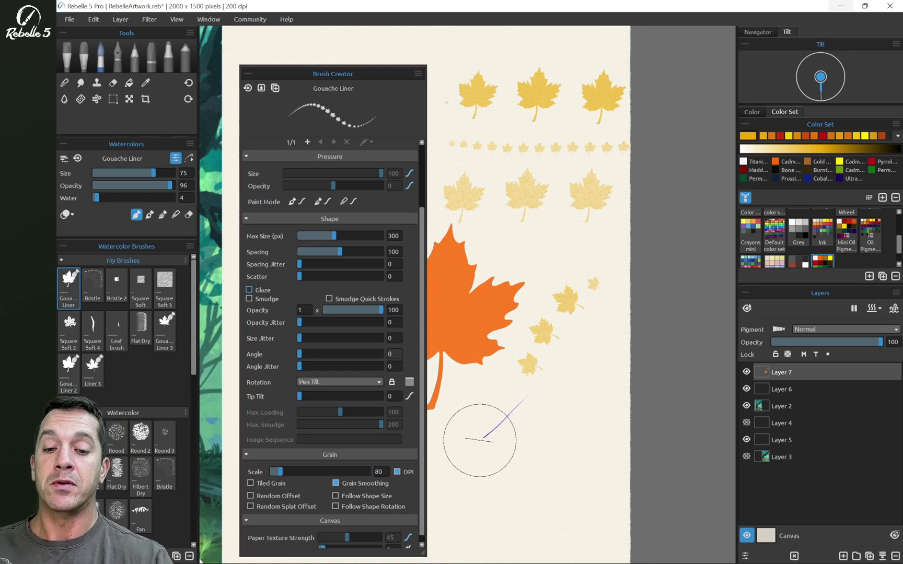
mouse_move(495, 424)
left_mouse_down()
mouse_move(515, 418)
mouse_move(598, 412)
mouse_move(612, 351)
mouse_move(600, 337)
mouse_move(567, 341)
mouse_move(508, 392)
mouse_move(472, 405)
left_mouse_up()
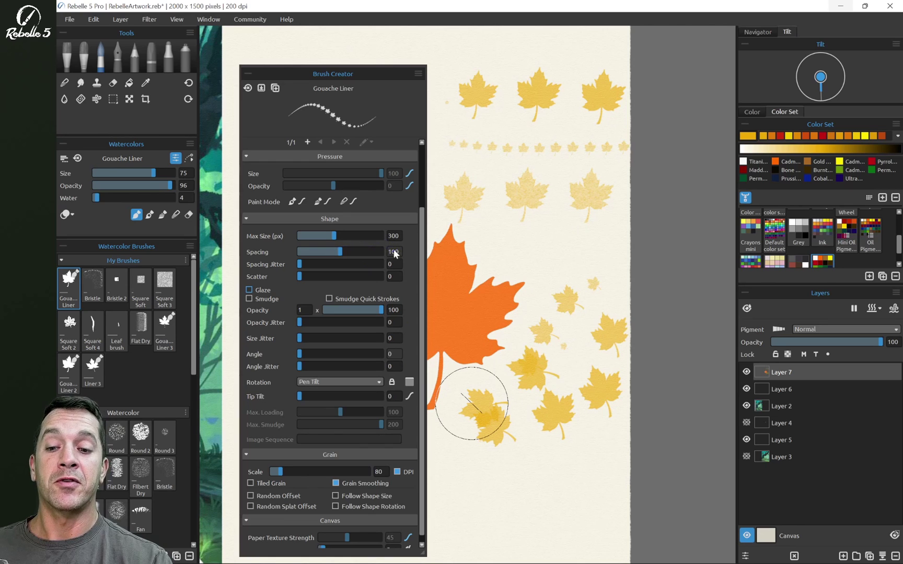
Reduce the brush Spacing to 63 and try it with dense leaf strokes, undoing those strokes
left_click_drag(338, 254, 325, 255)
mouse_move(444, 182)
left_mouse_down()
mouse_move(586, 159)
mouse_move(498, 251)
mouse_move(568, 205)
mouse_move(544, 261)
mouse_move(522, 194)
mouse_move(552, 223)
mouse_move(481, 232)
mouse_move(485, 204)
mouse_move(588, 136)
mouse_move(564, 181)
mouse_move(554, 262)
left_mouse_up()
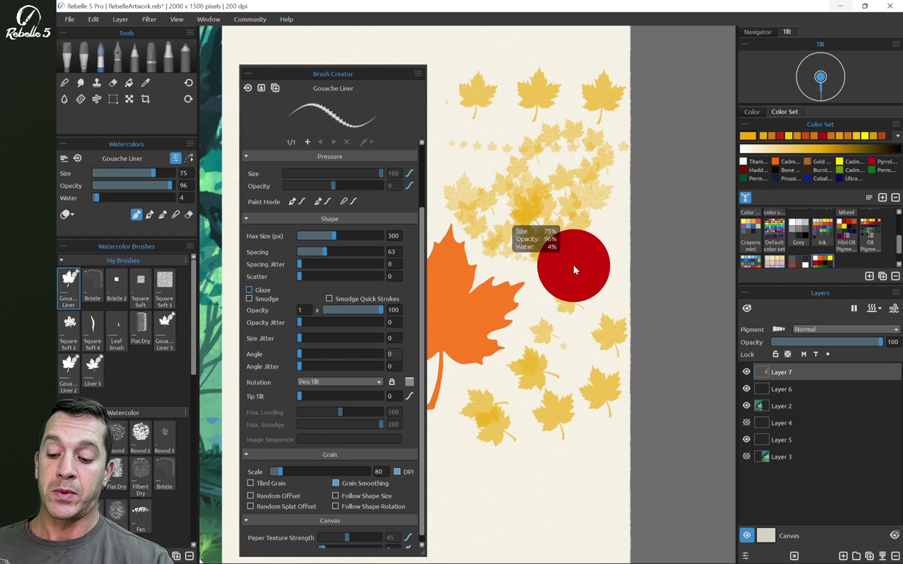
key("ctrl+z")
key("ctrl+z")
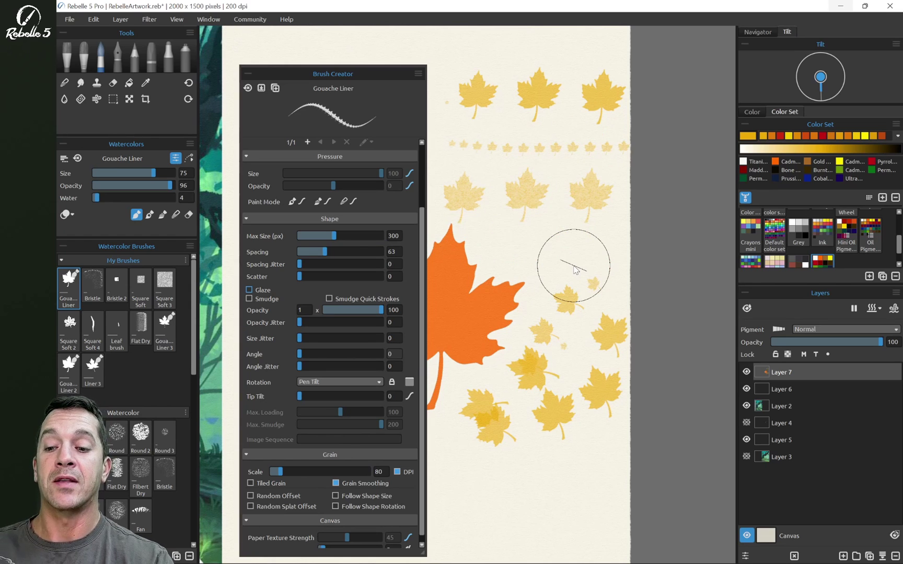
Set the brush Size Jitter to 22 and paint a diagonal test stroke above the orange leaf
left_click_drag(304, 338, 317, 338)
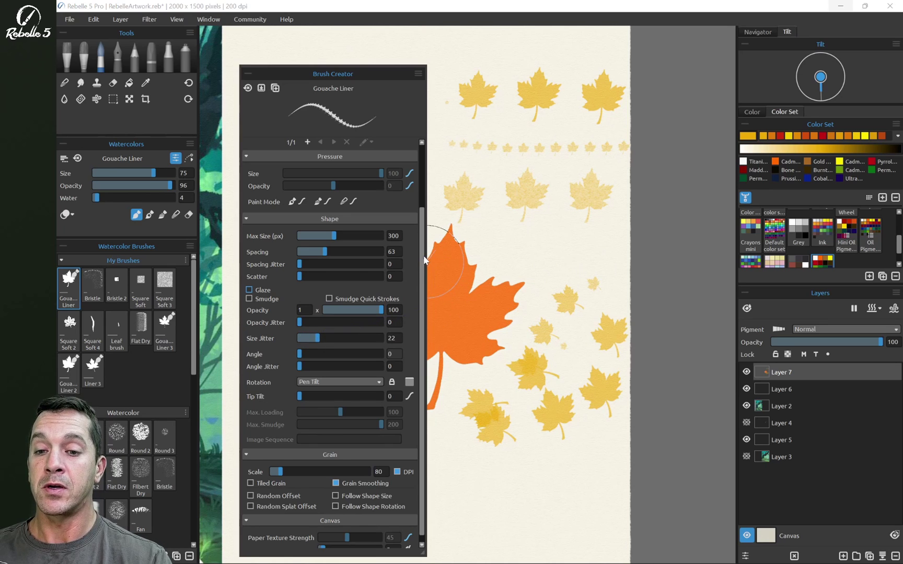
left_click_drag(421, 228, 424, 209)
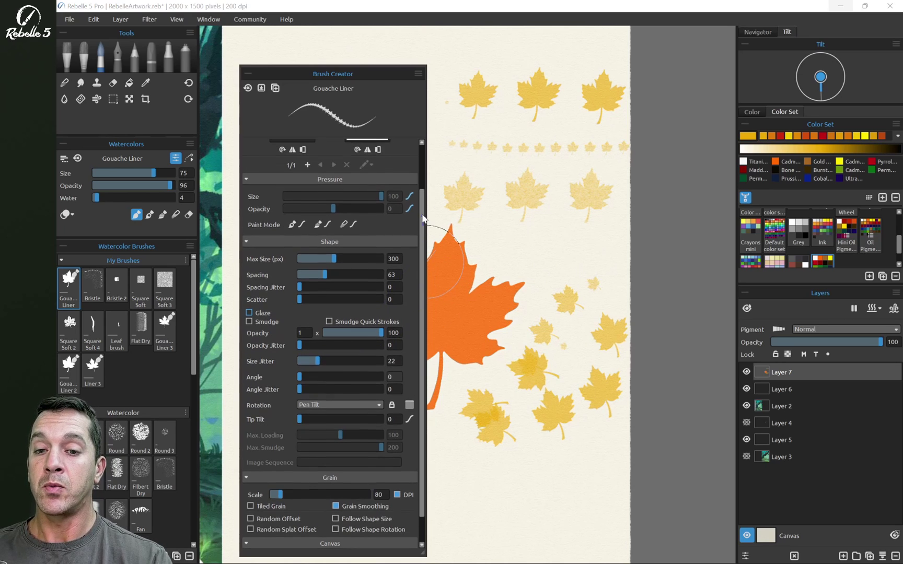
mouse_move(444, 163)
left_mouse_down()
mouse_move(468, 159)
mouse_move(494, 219)
mouse_move(620, 261)
left_mouse_up()
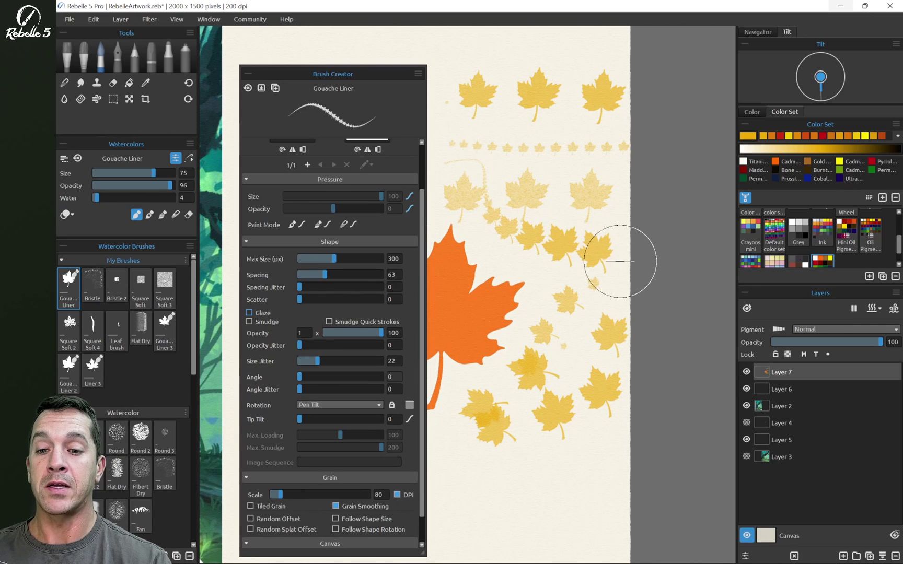
Set the Size pressure to 42 and try it with a stroke along the canvas's upper edge, undoing that stroke
left_click(409, 196)
left_click_drag(381, 197, 352, 200)
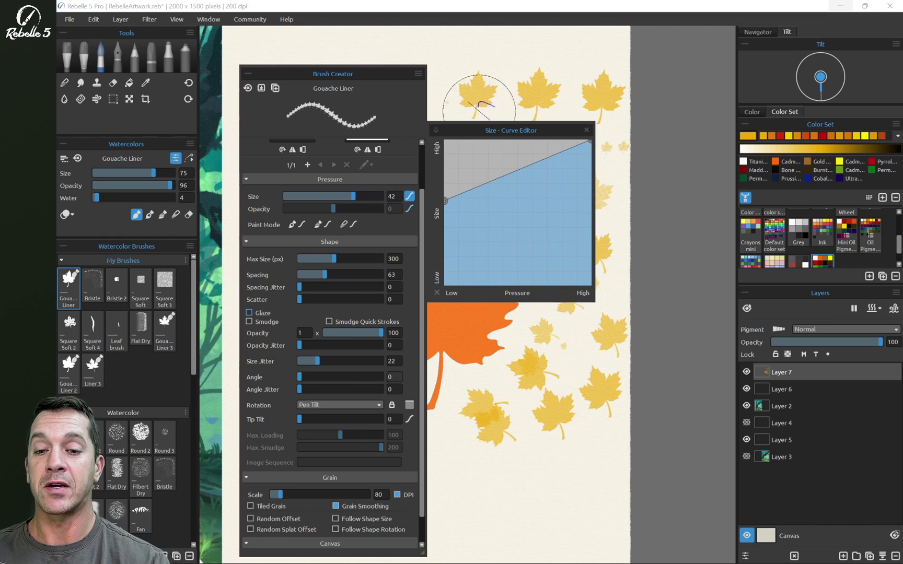
left_click(586, 130)
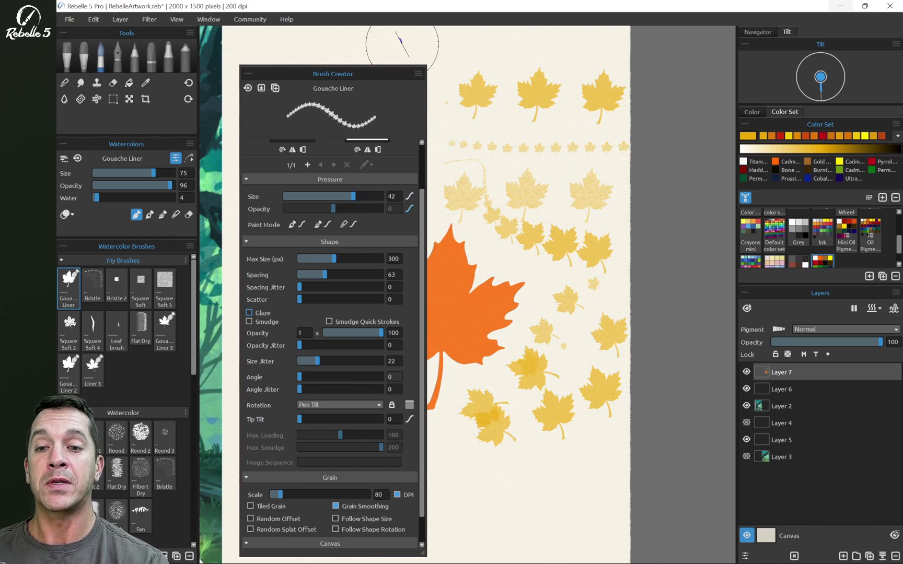
mouse_move(402, 29)
left_mouse_down()
mouse_move(520, 41)
mouse_move(552, 59)
mouse_move(637, 62)
left_mouse_up()
key("ctrl+z")
Reset the Opacity pressure curve and set the Opacity pressure to 26
left_click(409, 208)
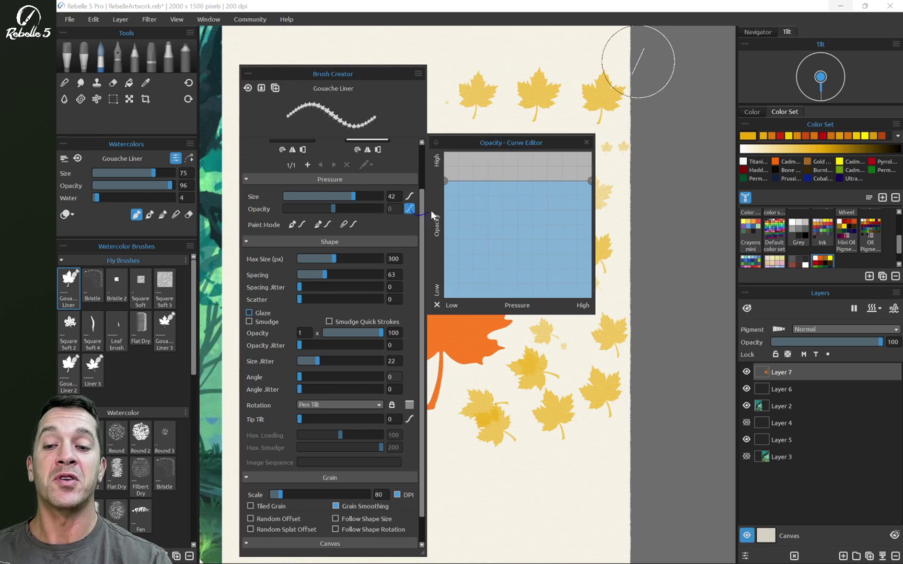
left_click(437, 305)
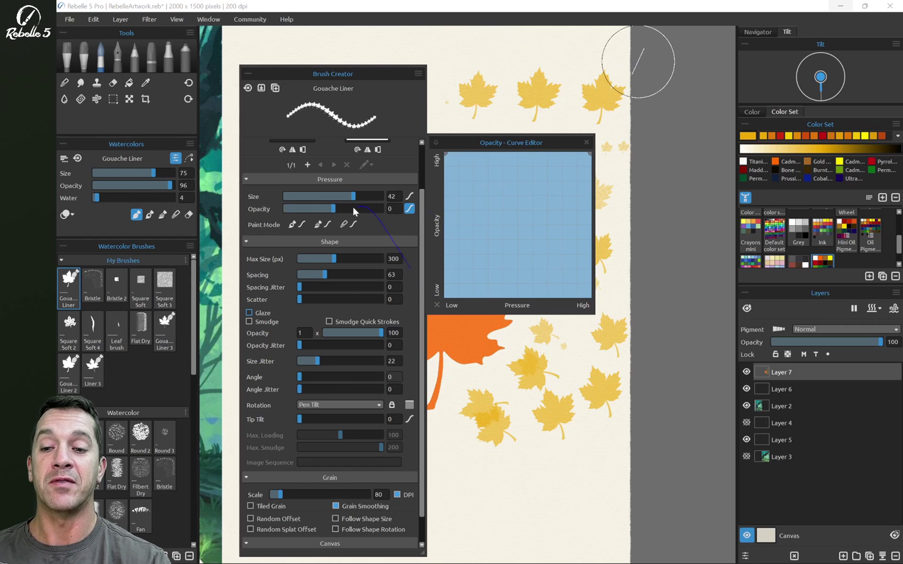
left_click_drag(335, 208, 347, 208)
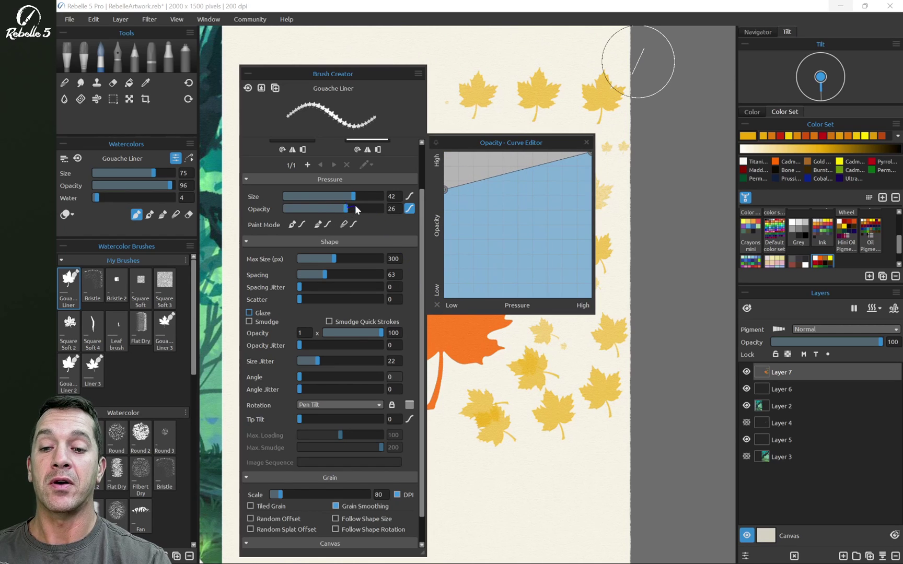
left_click(586, 142)
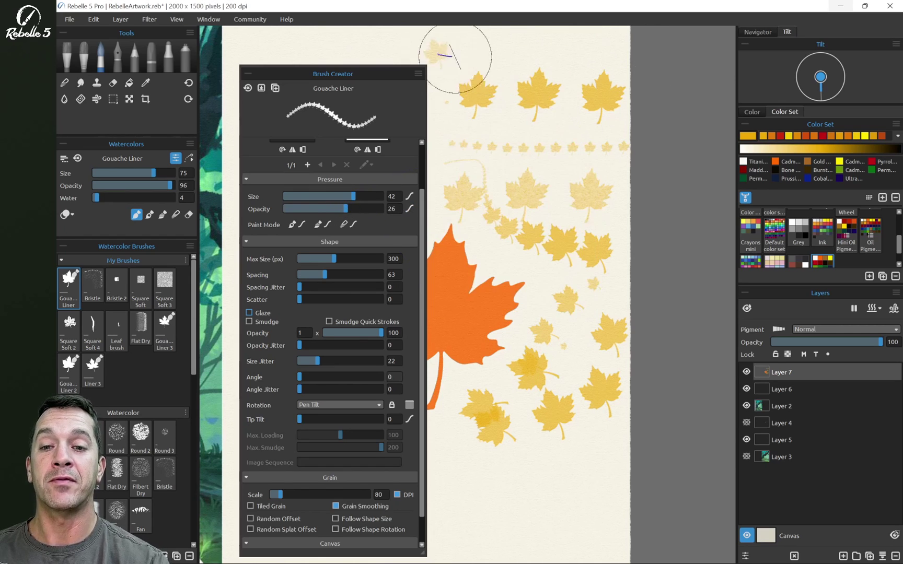
Try the brush with overlapping leaf strokes over the upper canvas, and undo them together with the earlier diagonal test stroke
mouse_move(459, 57)
left_mouse_down()
mouse_move(591, 53)
mouse_move(614, 62)
mouse_move(517, 72)
mouse_move(473, 108)
mouse_move(492, 124)
mouse_move(550, 123)
mouse_move(541, 154)
mouse_move(435, 155)
mouse_move(538, 194)
left_mouse_up()
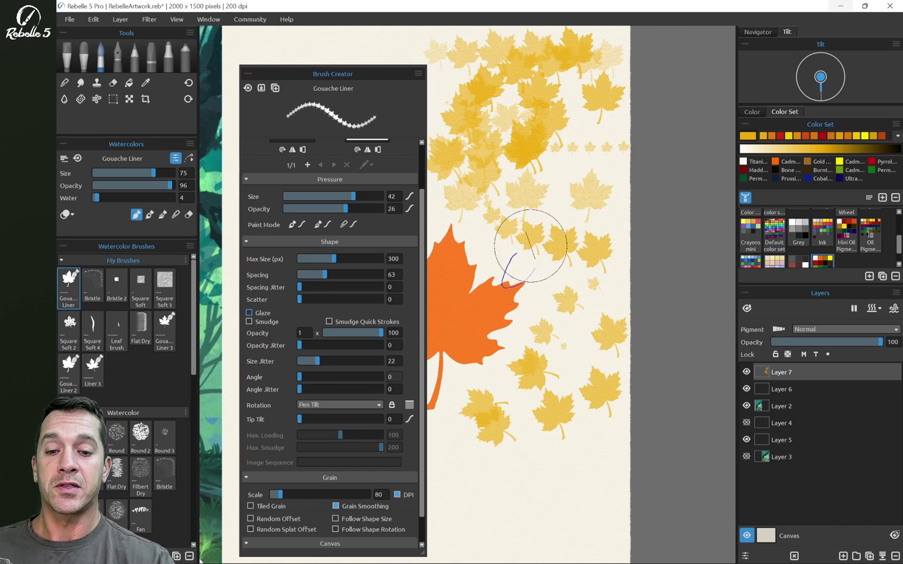
mouse_move(516, 246)
left_mouse_down()
mouse_move(509, 267)
mouse_move(546, 292)
left_mouse_up()
key("ctrl+alt")
key("ctrl+z")
key("ctrl+z")
key("ctrl+z")
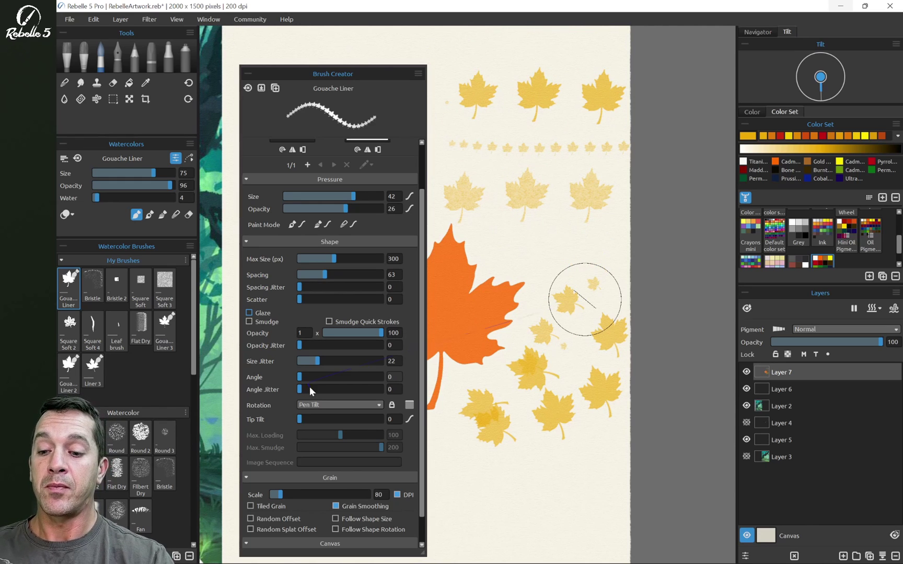
Set Angle Jitter to 14, Spacing Jitter to 10 and Scatter to 13, and paint test leaves above the orange leaf
left_click_drag(301, 389, 311, 388)
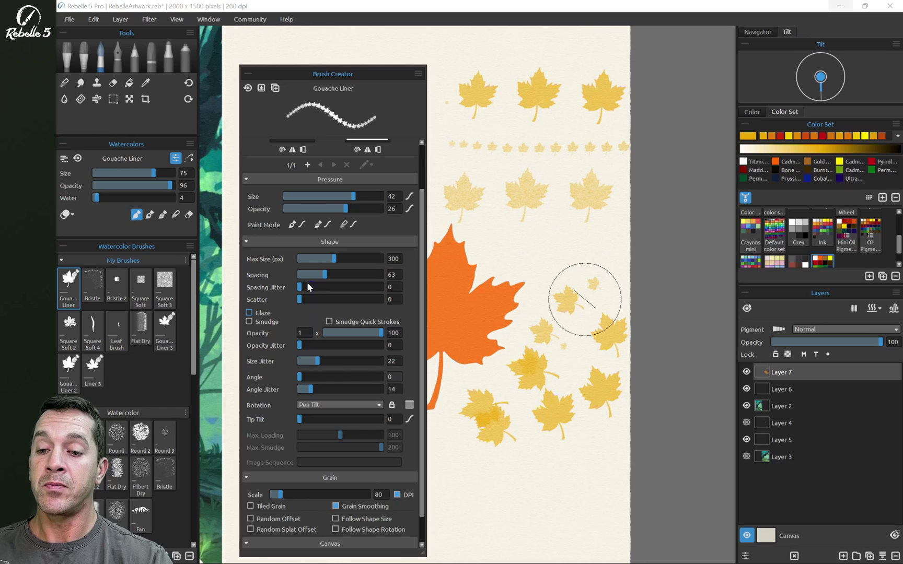
left_click_drag(300, 302, 303, 303)
scroll(428, 370, "down", 1)
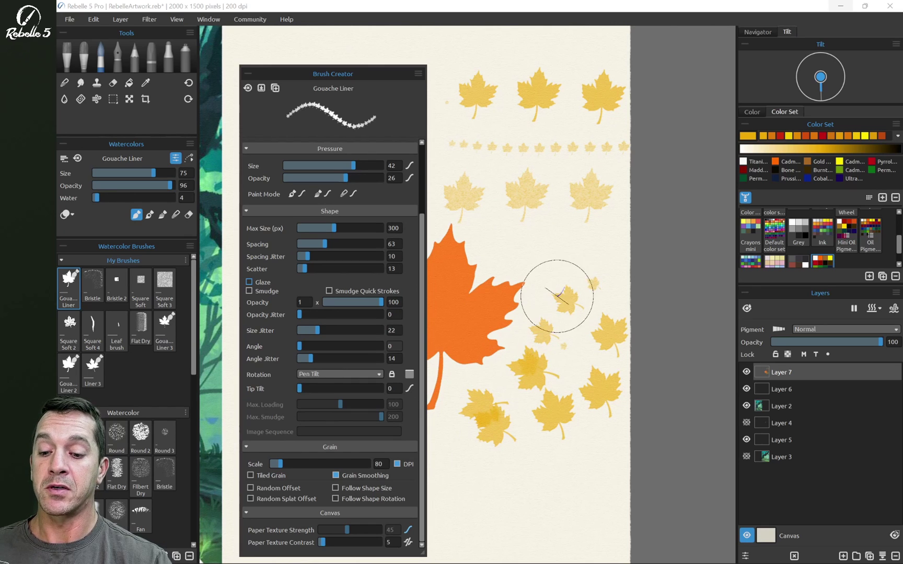
mouse_move(556, 281)
left_mouse_down()
mouse_move(508, 233)
mouse_move(564, 238)
mouse_move(569, 262)
mouse_move(553, 167)
mouse_move(561, 147)
mouse_move(490, 125)
mouse_move(495, 195)
mouse_move(471, 197)
mouse_move(566, 162)
mouse_move(532, 213)
mouse_move(574, 162)
left_mouse_up()
Clear everything on Layer 7 and paint a small cluster of overlapping yellow leaves on the empty canvas
key("n")
key("b")
scroll(575, 137, "down", 4)
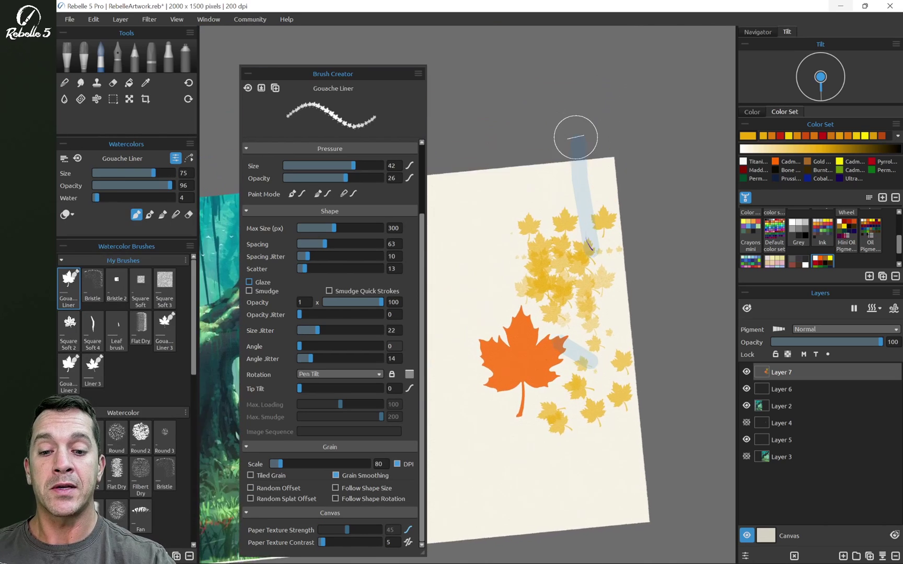
left_click(793, 553)
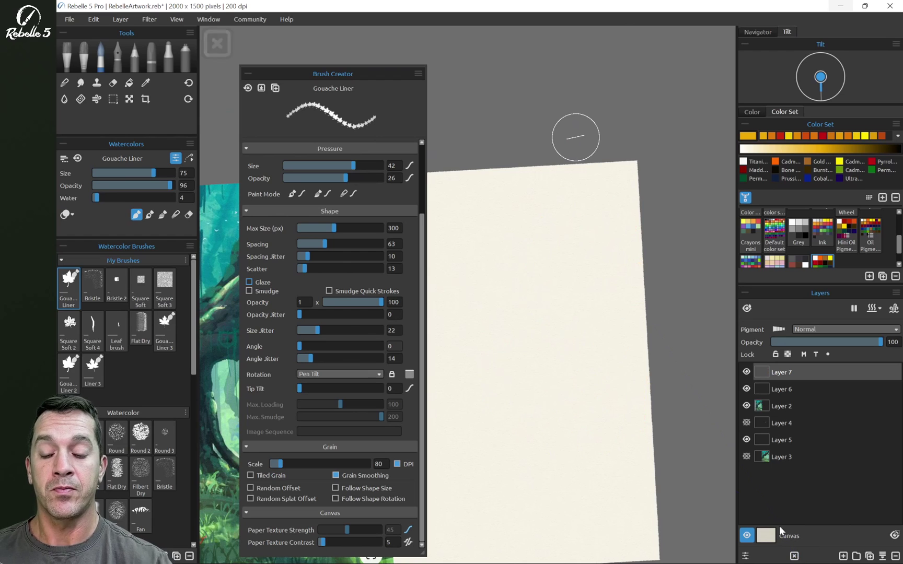
mouse_move(477, 302)
left_mouse_down()
mouse_move(499, 321)
mouse_move(515, 317)
mouse_move(496, 277)
mouse_move(512, 307)
mouse_move(469, 290)
mouse_move(498, 308)
mouse_move(530, 275)
mouse_move(525, 307)
mouse_move(477, 336)
mouse_move(541, 326)
left_mouse_up()
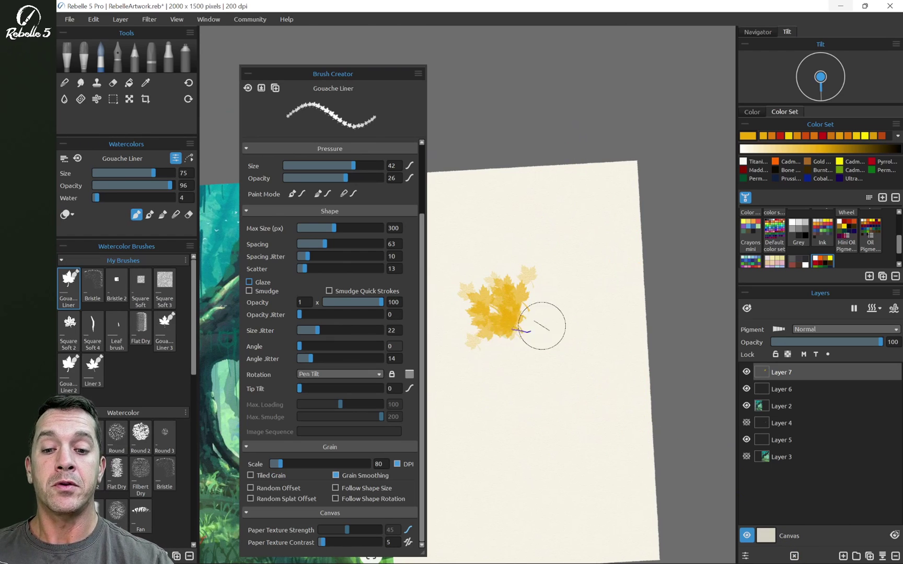
Turn on Mix Color, choose a bright red, and paint red leaves over the right side of the yellow cluster
left_click(746, 198)
left_click(746, 169)
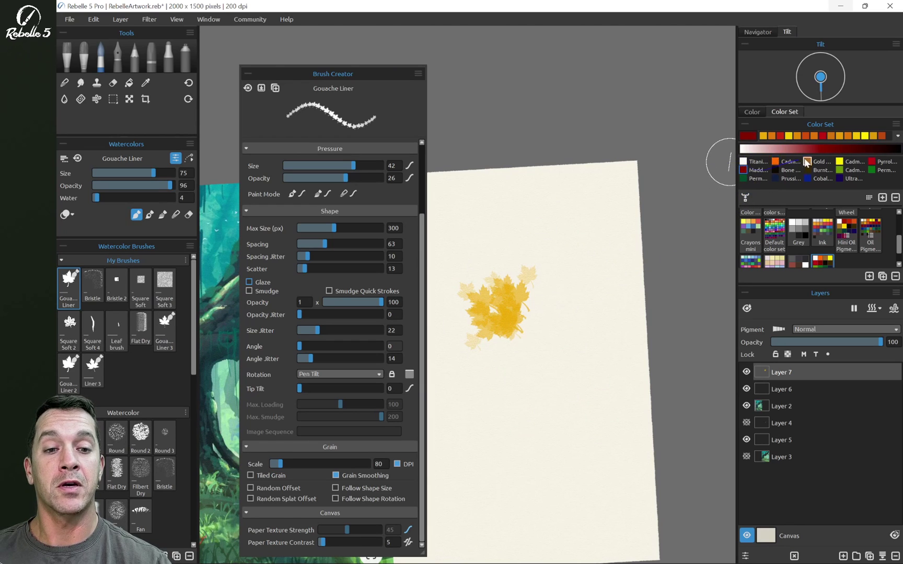
left_click(775, 161)
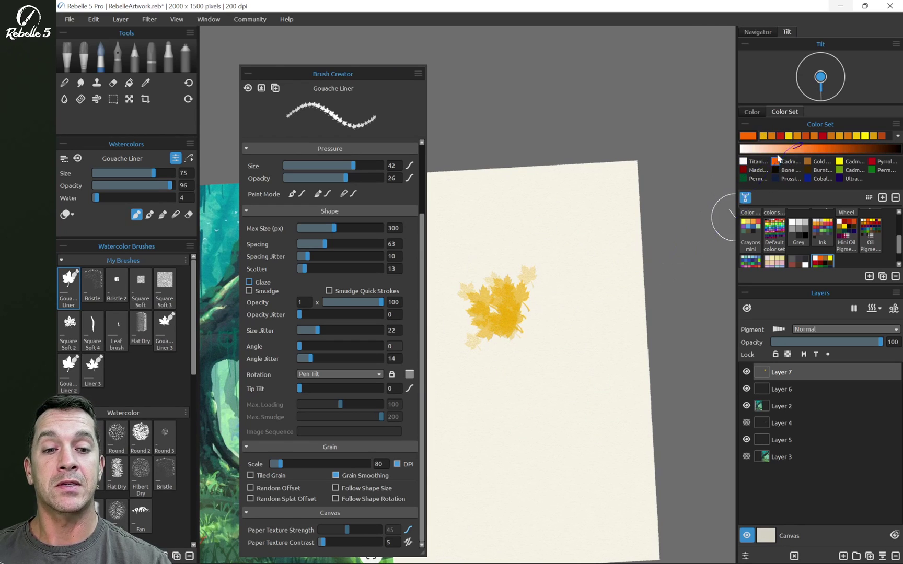
left_click(780, 136)
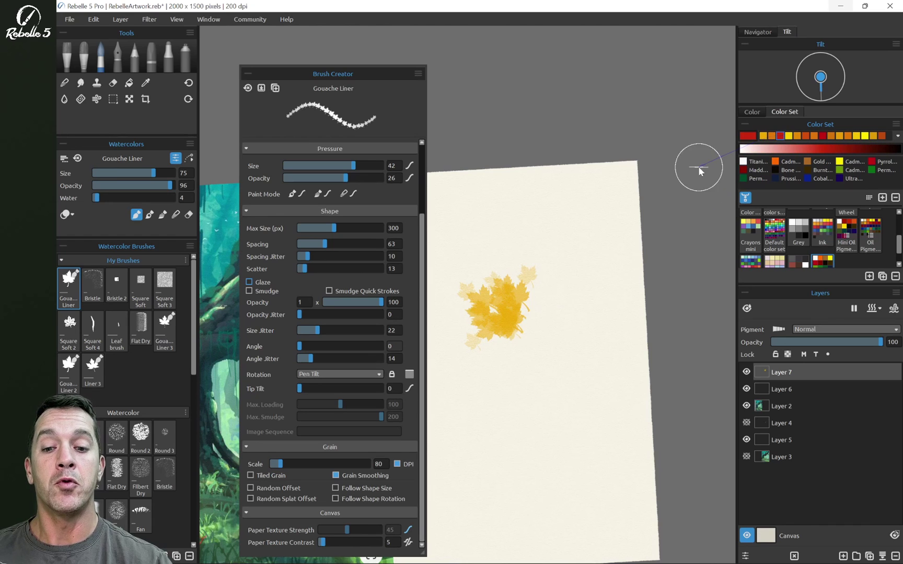
mouse_move(512, 279)
left_mouse_down()
mouse_move(537, 303)
mouse_move(522, 316)
left_mouse_up()
Enlarge the leaf cluster with overlapping orange and golden-yellow leaves
left_click(780, 136)
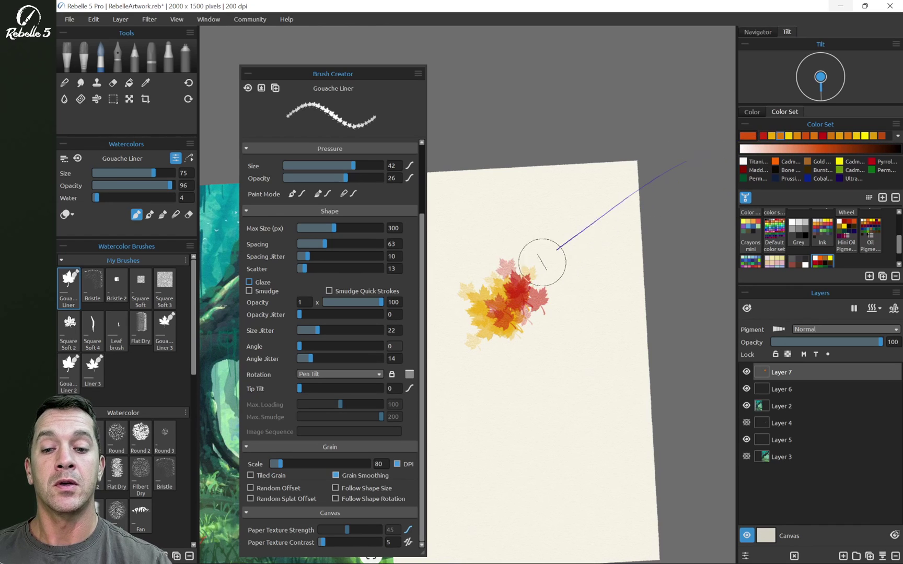
mouse_move(537, 269)
left_mouse_down()
mouse_move(534, 332)
mouse_move(543, 293)
mouse_move(608, 269)
mouse_move(544, 292)
mouse_move(574, 340)
mouse_move(491, 334)
mouse_move(529, 326)
mouse_move(509, 263)
mouse_move(585, 286)
left_mouse_up()
left_click(788, 136)
left_click(788, 136)
scroll(559, 241, "up", 5)
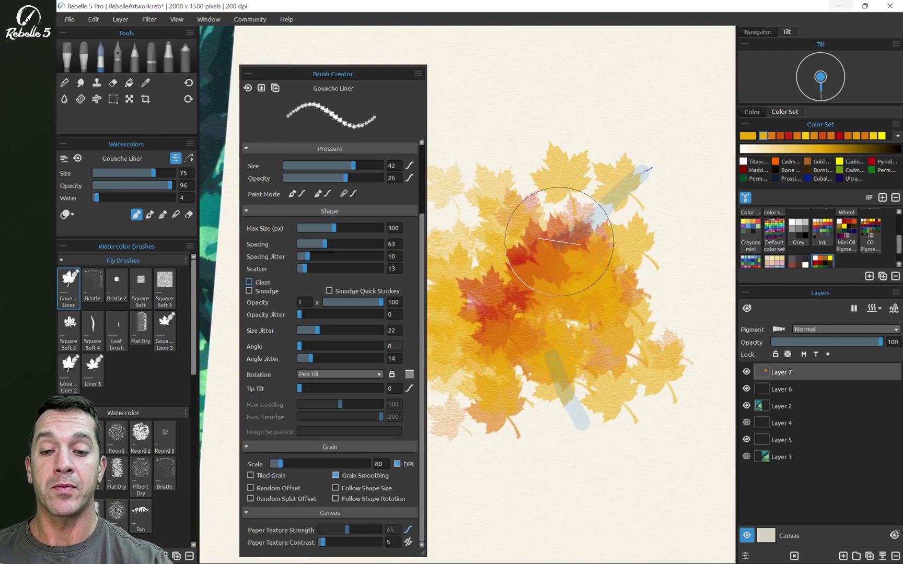
scroll(559, 241, "down", 1)
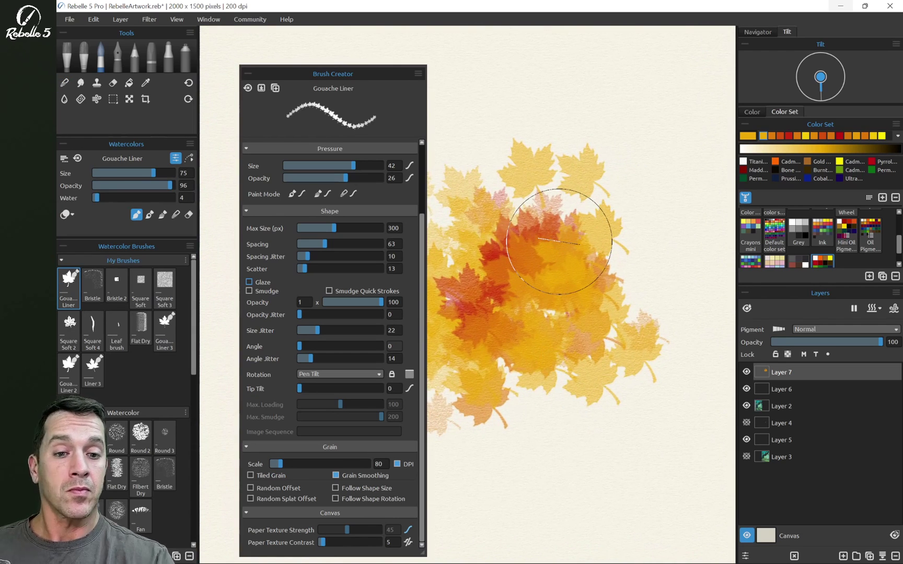
Review the watercolor visual settings, set Water to 78, and paint wet yellow leaves below the cluster
left_click(745, 555)
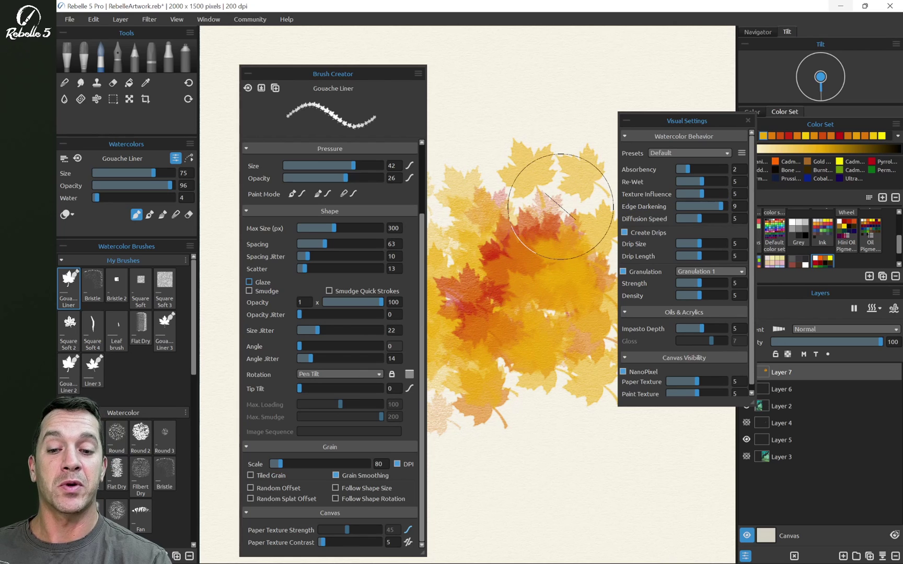
left_click(748, 119)
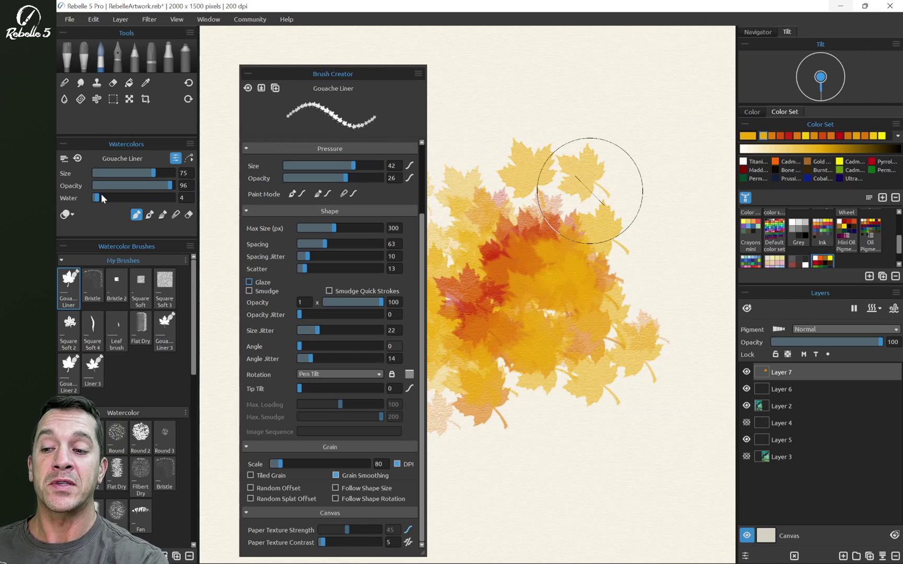
left_click(155, 197)
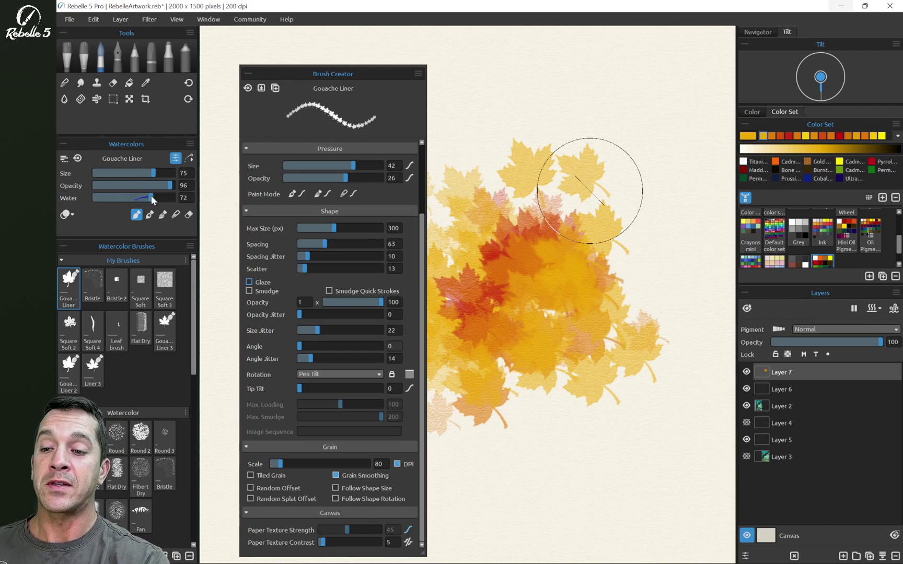
mouse_move(557, 448)
left_mouse_down()
mouse_move(661, 498)
mouse_move(654, 511)
mouse_move(544, 484)
mouse_move(641, 378)
mouse_move(544, 494)
left_mouse_up()
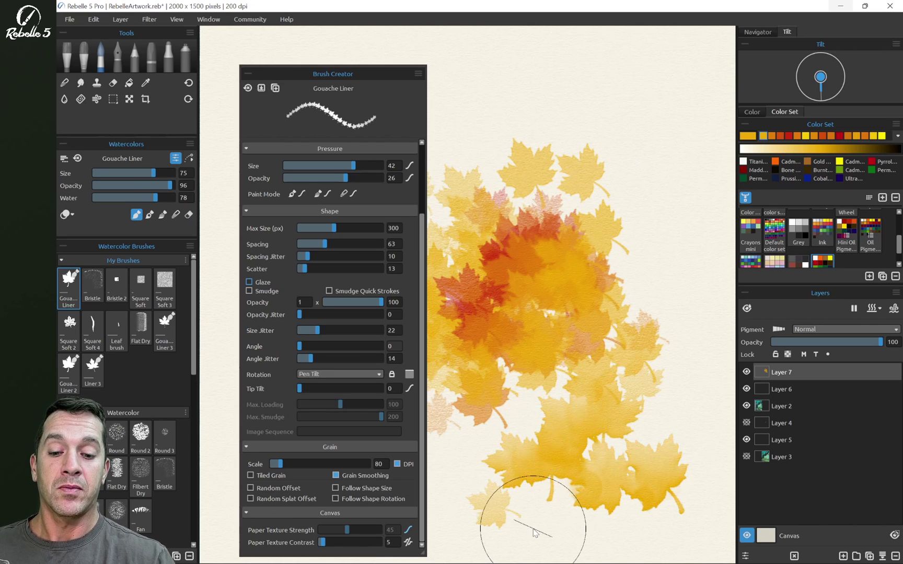
mouse_move(534, 531)
left_mouse_down()
mouse_move(613, 474)
mouse_move(520, 490)
mouse_move(583, 456)
mouse_move(541, 503)
mouse_move(601, 517)
left_mouse_up()
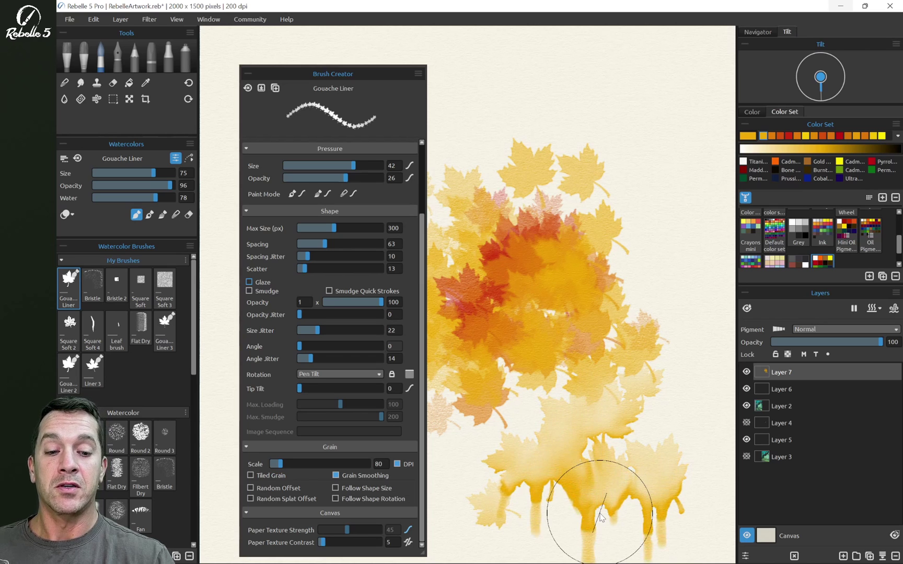
Set Water to 4 and paint drier golden-yellow leaves over the right side of the cluster
left_click_drag(111, 200, 93, 202)
left_click(187, 198)
type("5")
key("Return")
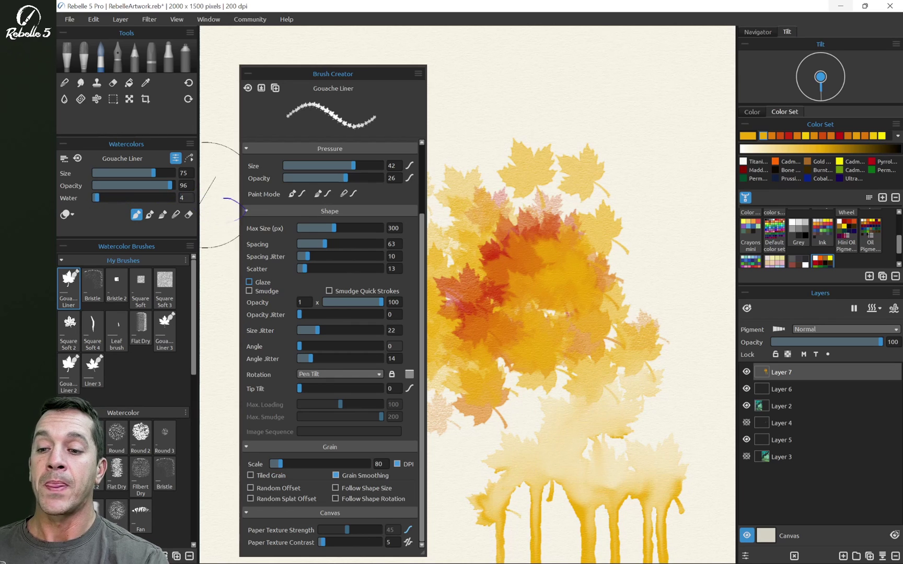
left_click_drag(577, 303, 570, 346)
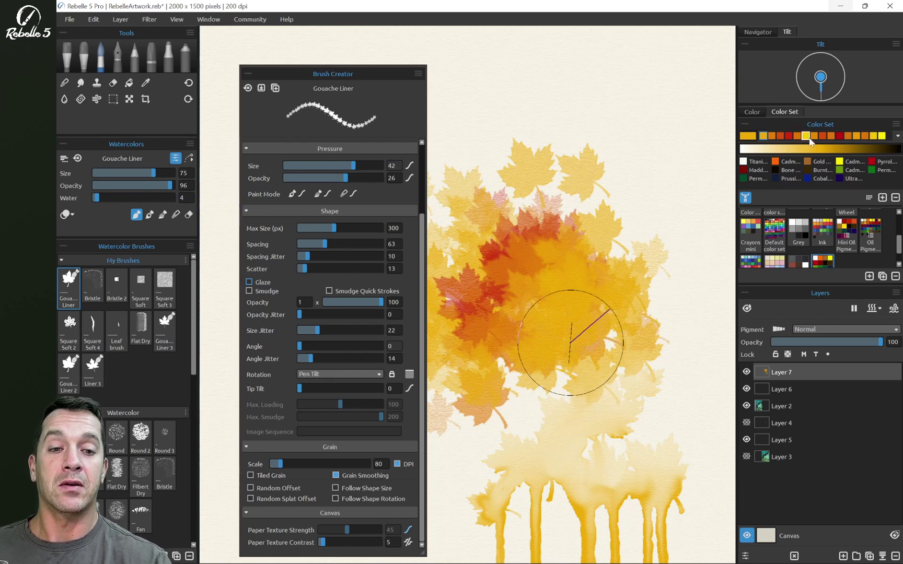
Paint red leaves over the cluster's right and lower parts, and add orange leaves on top of the red
left_click(789, 136)
mouse_move(670, 256)
left_mouse_down()
mouse_move(659, 276)
mouse_move(656, 244)
mouse_move(511, 358)
mouse_move(627, 357)
mouse_move(620, 334)
mouse_move(523, 381)
left_mouse_up()
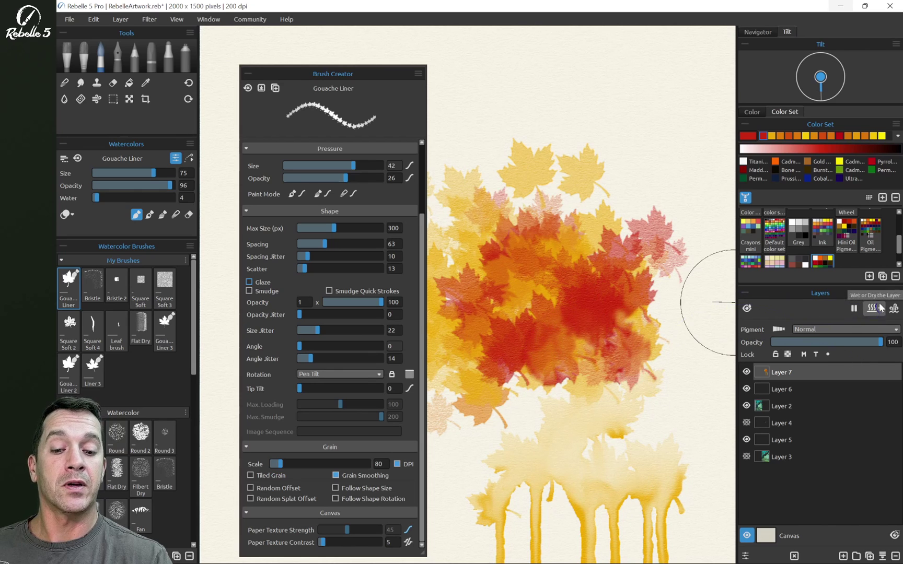
mouse_move(574, 315)
left_mouse_down()
mouse_move(612, 365)
mouse_move(665, 281)
mouse_move(567, 364)
mouse_move(564, 440)
left_mouse_up()
left_click(814, 136)
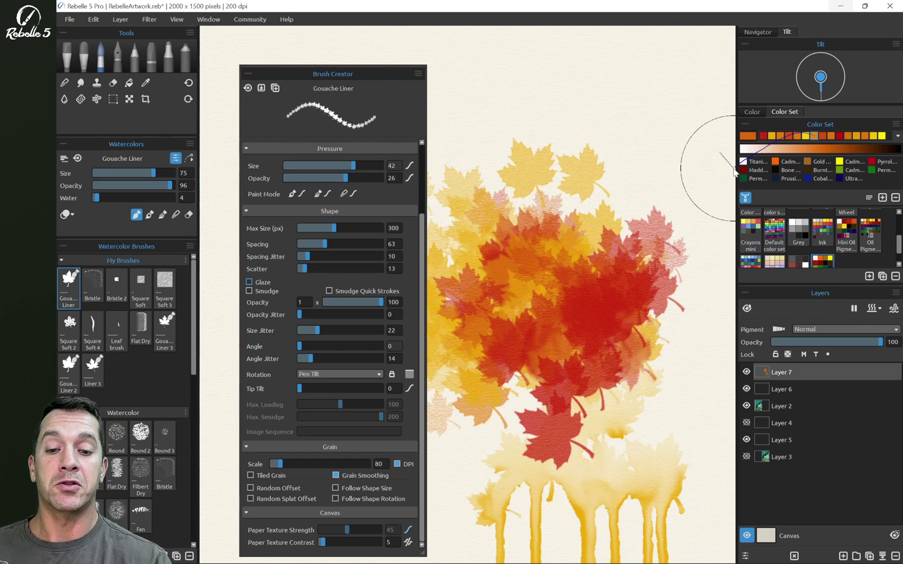
left_click(596, 295)
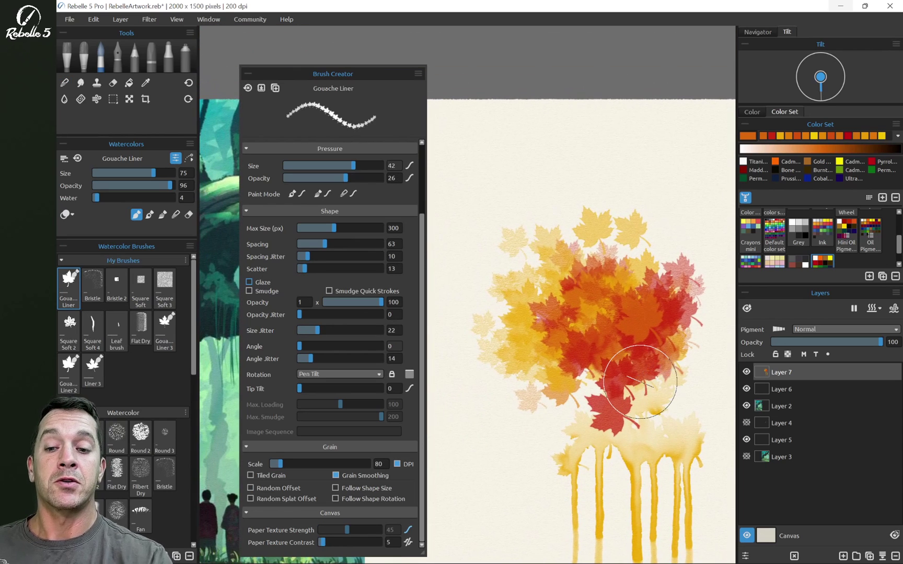
Add a second shape image to the brush and paint an arc of pale orange leaves above the cluster
left_click_drag(424, 264, 416, 161)
left_click(308, 219)
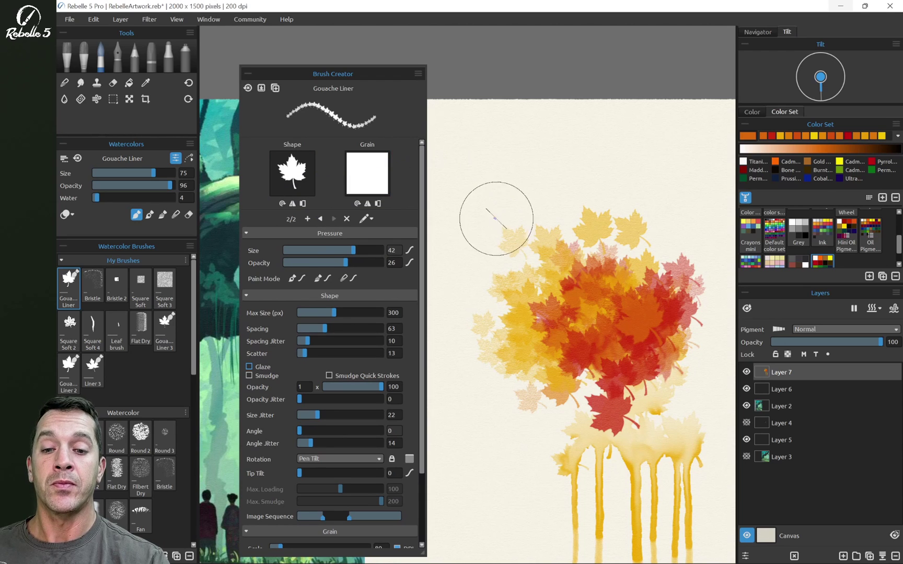
mouse_move(498, 211)
left_mouse_down()
mouse_move(624, 167)
mouse_move(685, 172)
mouse_move(664, 163)
left_mouse_up()
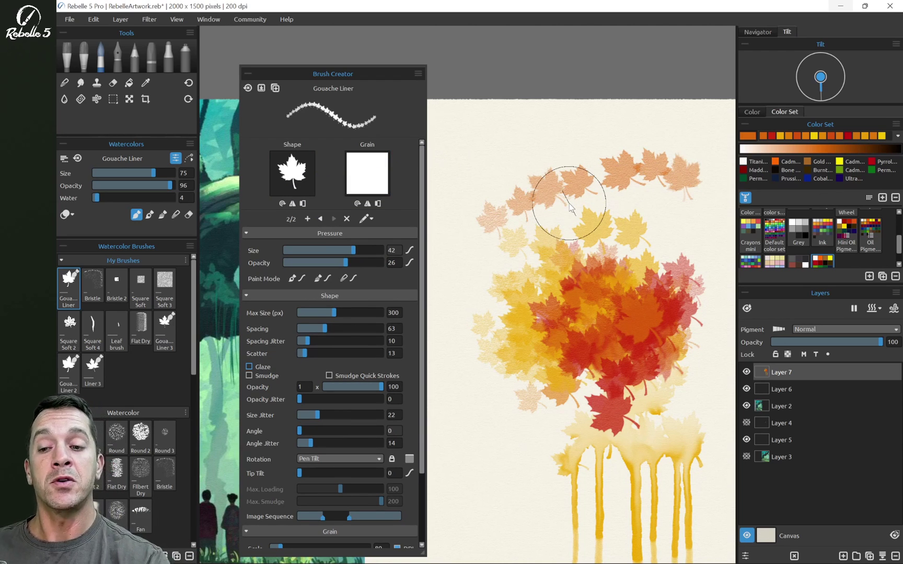
Add further shape images to the brush and remove them again, keeping two images
left_click(307, 219)
left_click(306, 219)
left_click(346, 218)
left_click(346, 218)
Check the image sequence modes, widen the Image Sequence range, and paint a trail of test leaves down the canvas beside the cluster
scroll(418, 351, "down", 3)
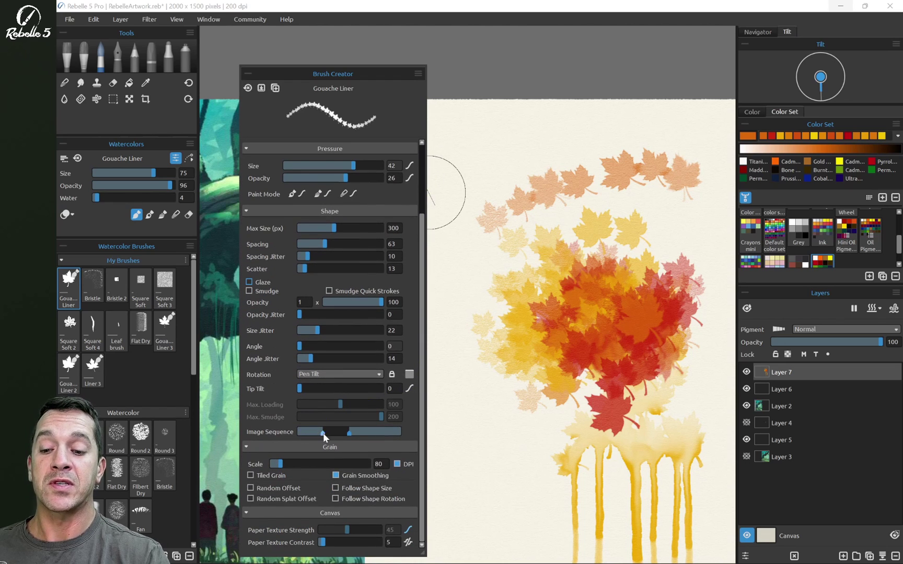
scroll(376, 371, "up", 3)
left_click(366, 219)
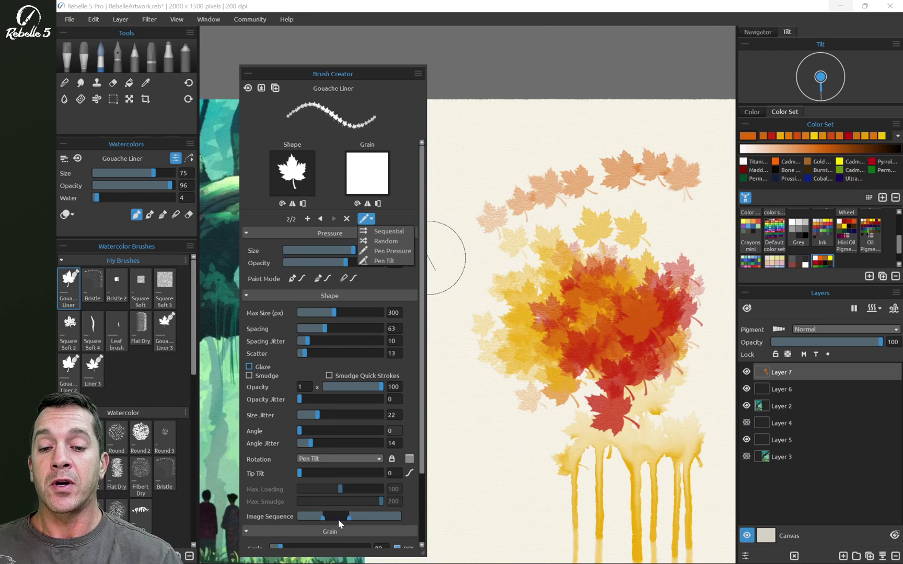
left_click_drag(349, 517, 359, 517)
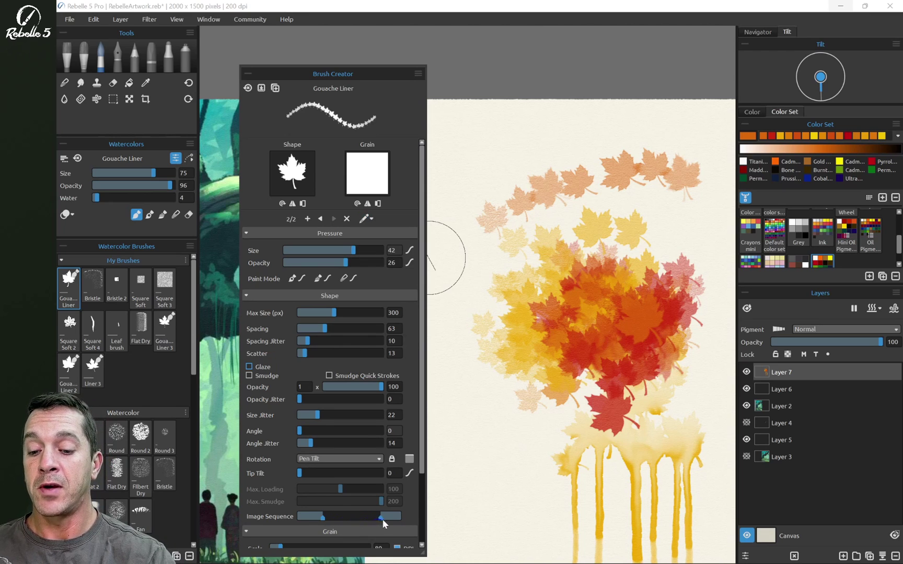
mouse_move(442, 156)
left_mouse_down()
mouse_move(455, 176)
mouse_move(447, 292)
mouse_move(460, 428)
mouse_move(487, 495)
mouse_move(514, 459)
mouse_move(522, 487)
left_mouse_up()
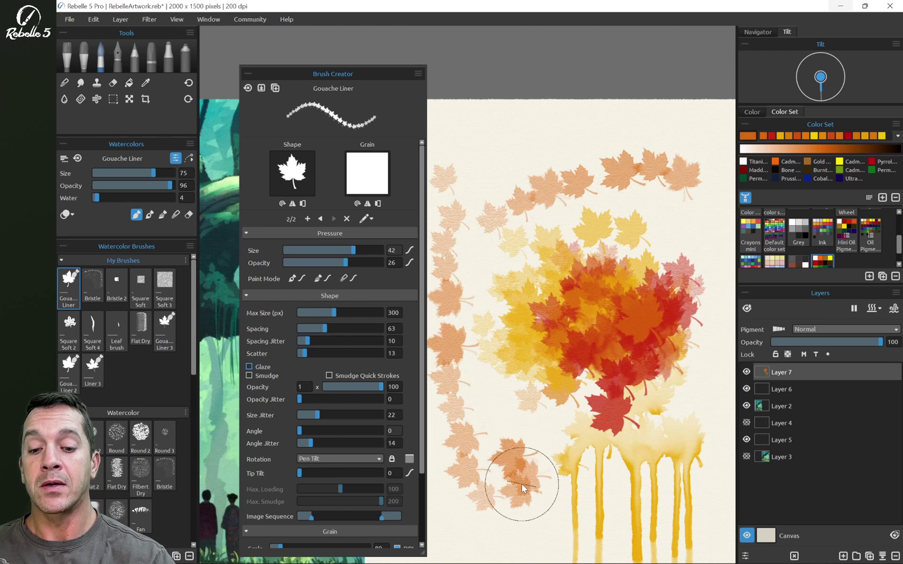
Replace the second shape image with the smooth, lobed leaf from the Image Library and paint test leaves near the canvas's upper edge
left_click(310, 172)
left_click(140, 121)
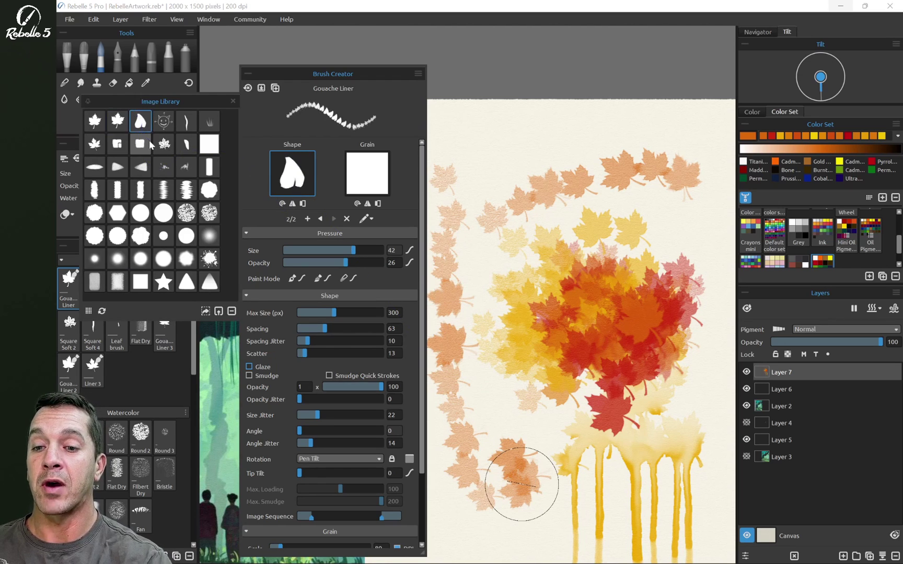
mouse_move(506, 138)
left_mouse_down()
mouse_move(585, 128)
mouse_move(708, 133)
mouse_move(722, 153)
mouse_move(713, 201)
mouse_move(620, 137)
left_mouse_up()
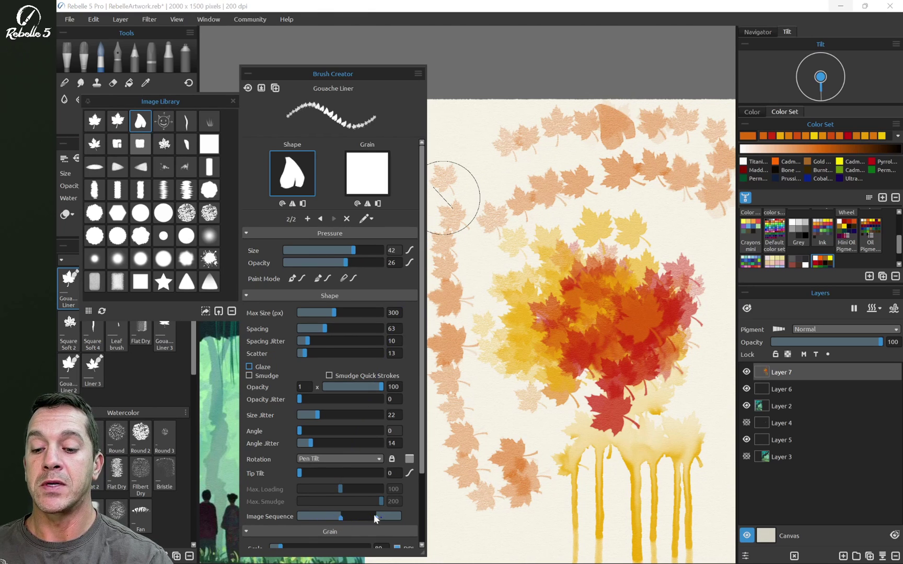
Undo the image sequence test strokes and remove the second shape image from the brush
key("ctrl+z")
key("ctrl+z")
key("ctrl+z")
key("ctrl+z")
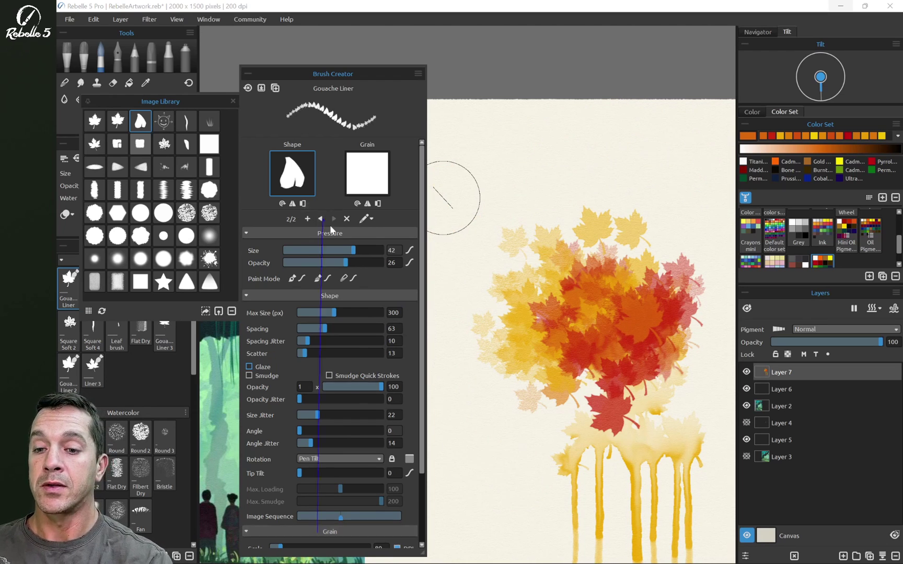
left_click(347, 218)
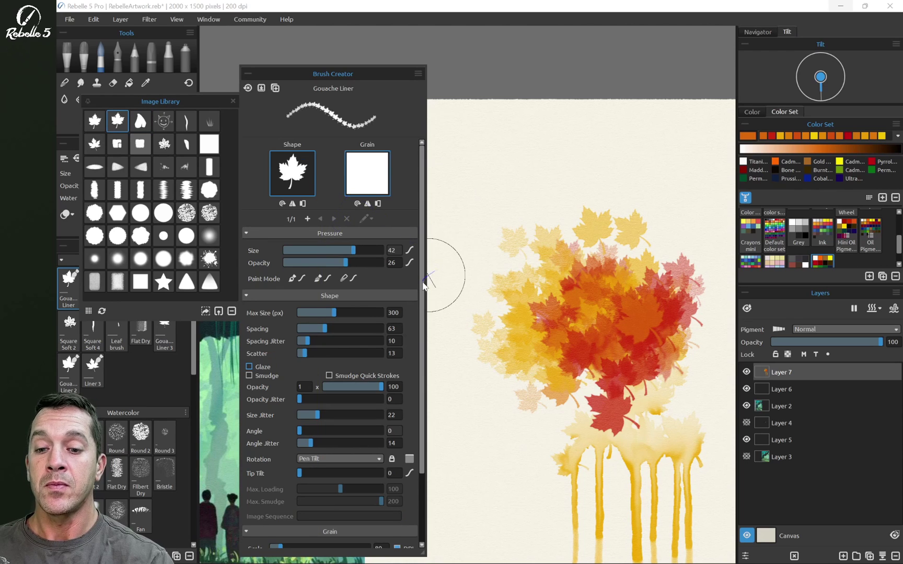
Enable Glaze for the brush and paint overlapping orange and yellow leaves above and left of the cluster
scroll(421, 334, "down", 4)
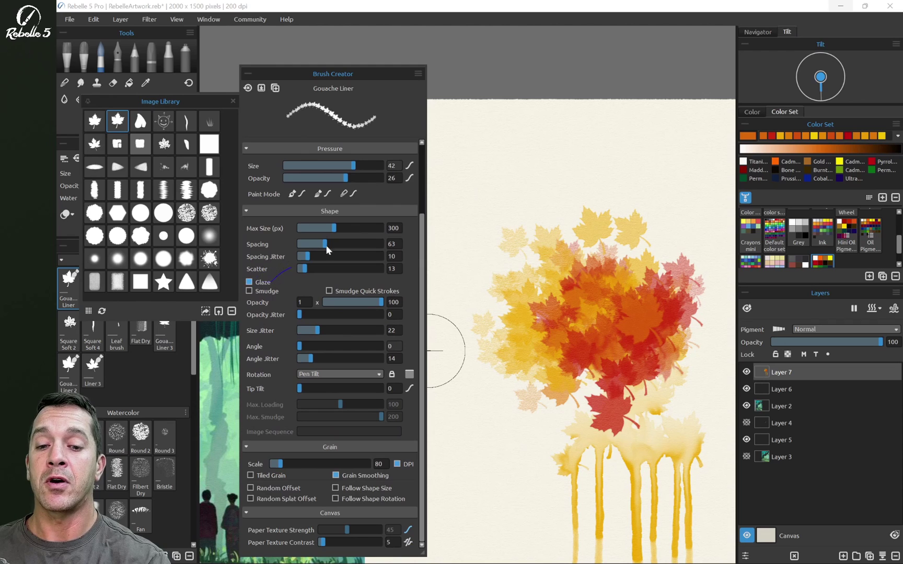
mouse_move(554, 157)
left_mouse_down()
mouse_move(481, 243)
mouse_move(454, 195)
mouse_move(502, 199)
mouse_move(526, 175)
mouse_move(508, 166)
mouse_move(535, 227)
mouse_move(453, 266)
mouse_move(495, 222)
mouse_move(585, 200)
mouse_move(627, 197)
left_mouse_up()
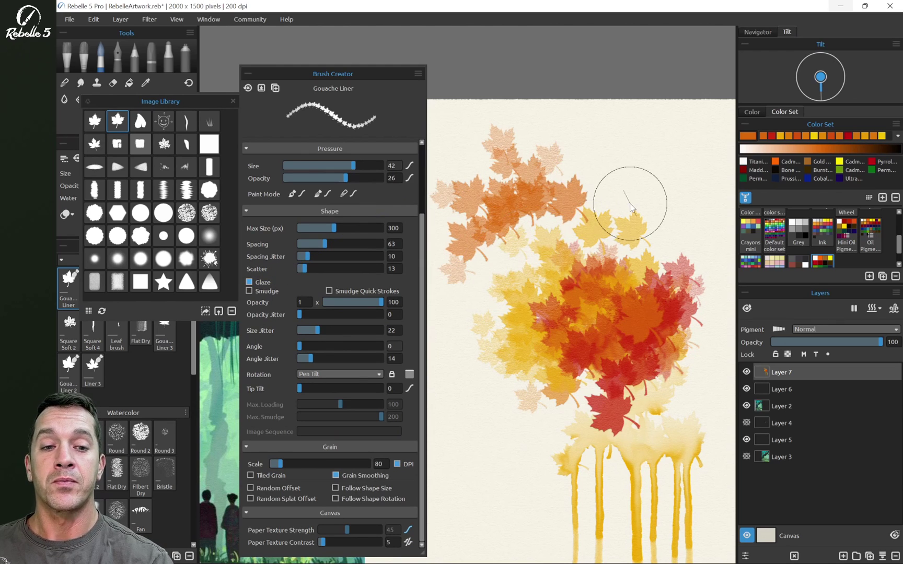
left_click(787, 135)
mouse_move(564, 161)
left_mouse_down()
mouse_move(523, 188)
mouse_move(491, 230)
mouse_move(610, 194)
mouse_move(476, 264)
left_mouse_up()
left_click(790, 136)
left_click(822, 136)
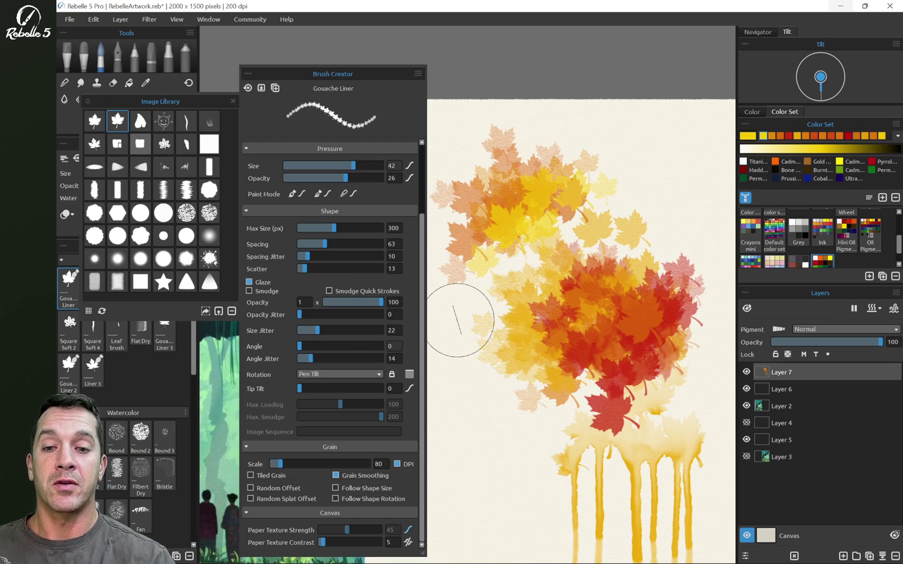